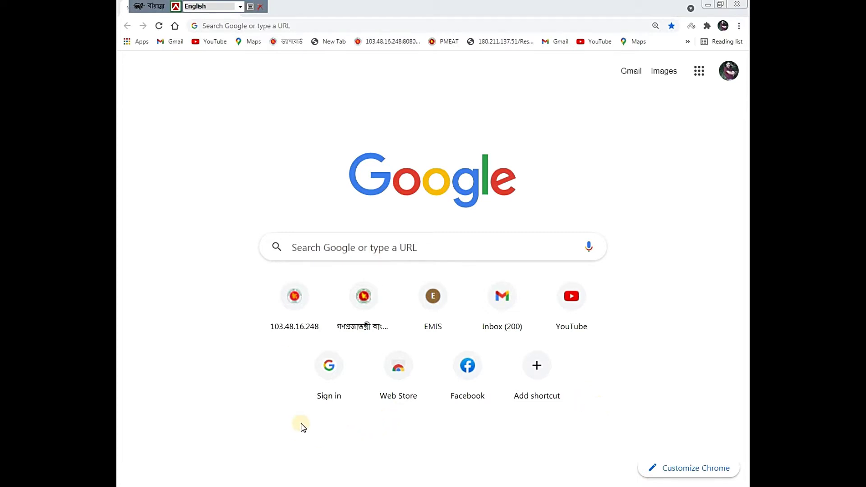
- Go to the Cumilla education board website at web.comillaboard.gov.bd
{"action": "left_click", "coordinate": [264, 24]}
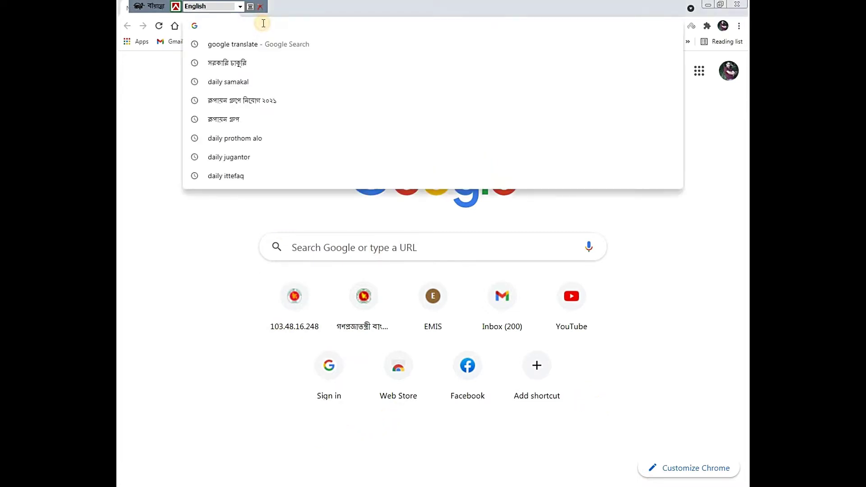
{"action": "type", "text": "web.comillaboard.gov.bd"}
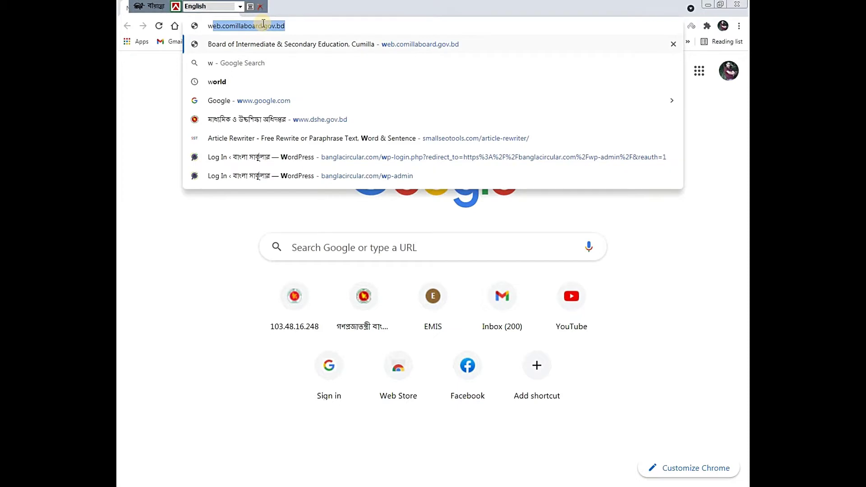
{"action": "key", "text": "Return"}
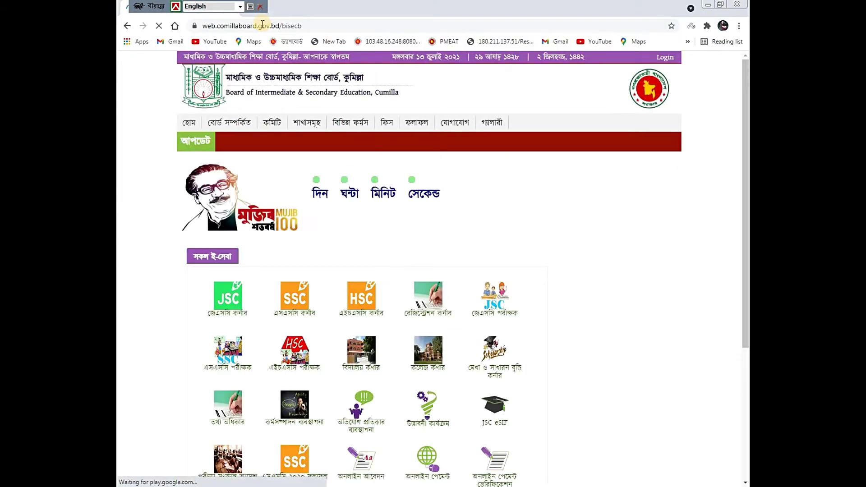
- Open the school corner (বিদ্যালয় কর্ণার) among the e-services and go to its school committee application and approval page
{"action": "scroll", "coordinate": [409, 384], "scroll_direction": "down", "scroll_amount": 4}
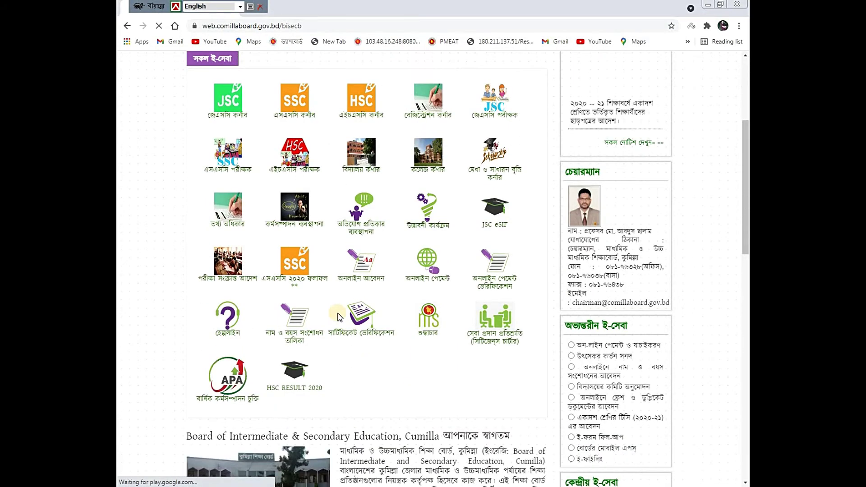
{"action": "scroll", "coordinate": [347, 318], "scroll_direction": "up", "scroll_amount": 2}
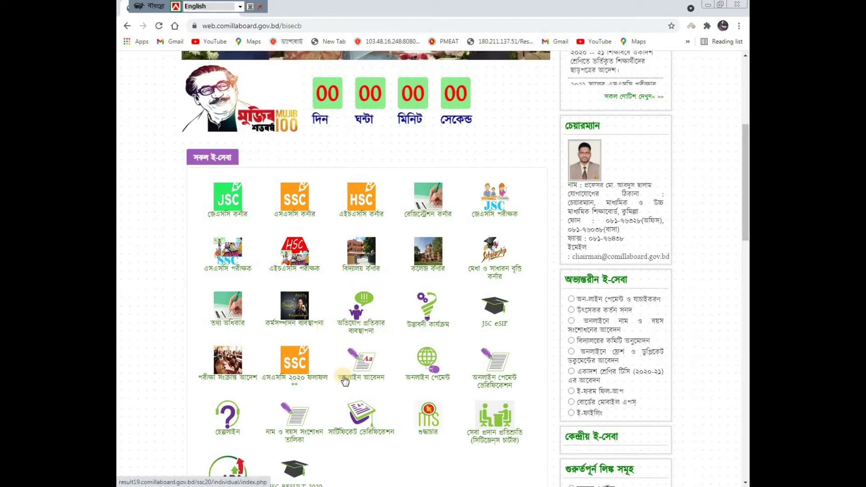
{"action": "left_click", "coordinate": [362, 270]}
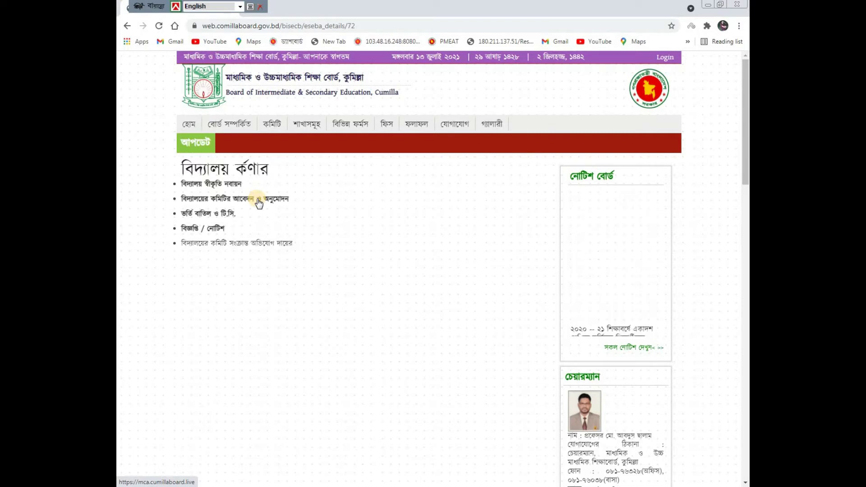
{"action": "left_click", "coordinate": [259, 203]}
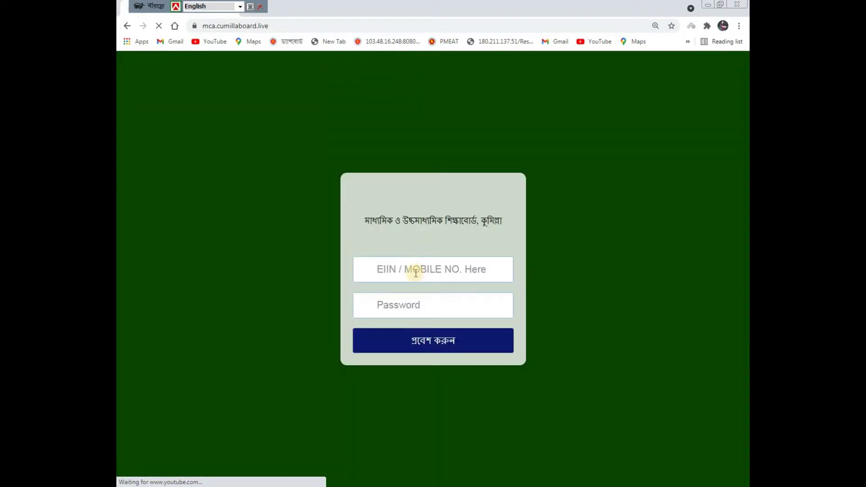
- Log in to the school committee portal with the school's saved EIIN and account password
{"action": "left_click", "coordinate": [416, 270]}
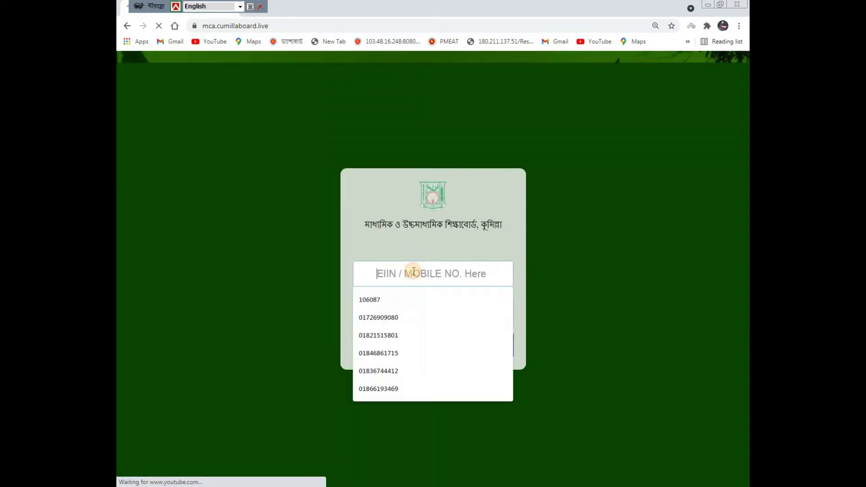
{"action": "left_click", "coordinate": [394, 297]}
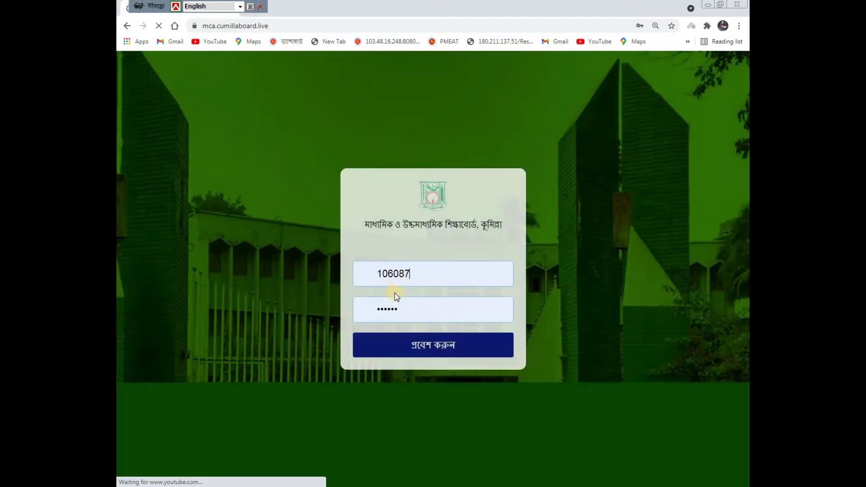
{"action": "left_click", "coordinate": [426, 345]}
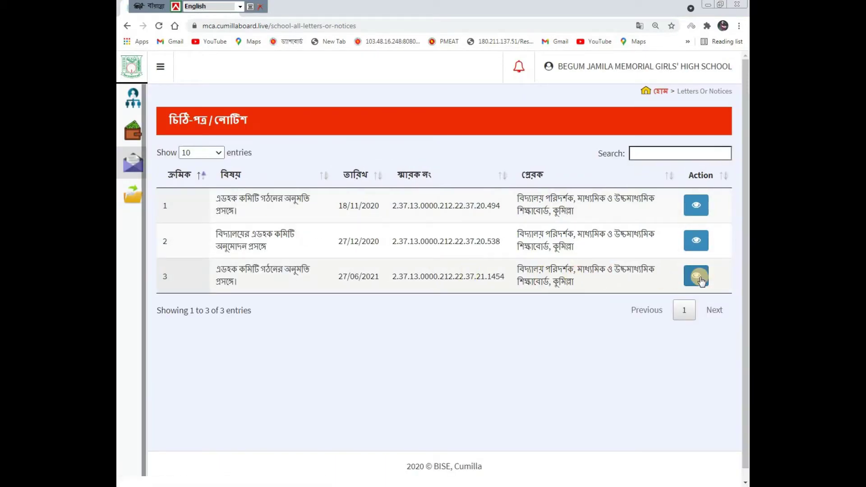
- Open the ad hoc committee formation permission letter dated 27/06/2021 and read through its instructions
{"action": "left_click", "coordinate": [698, 278]}
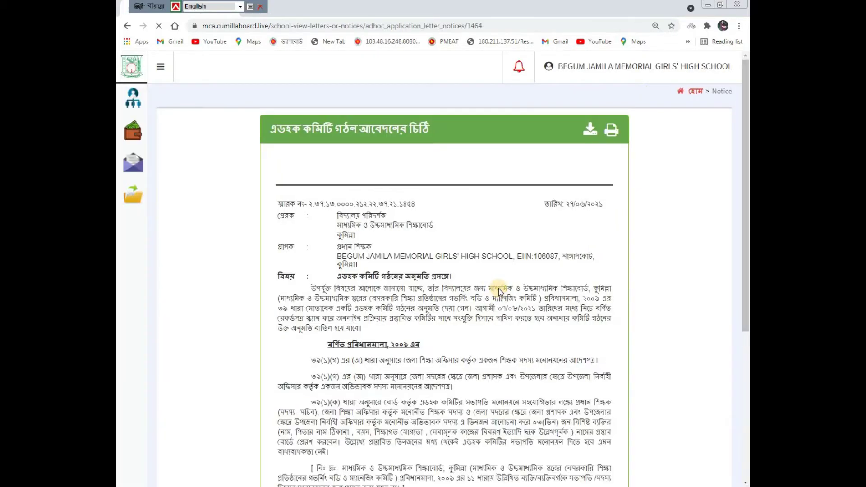
{"action": "scroll", "coordinate": [421, 302], "scroll_direction": "down", "scroll_amount": 3}
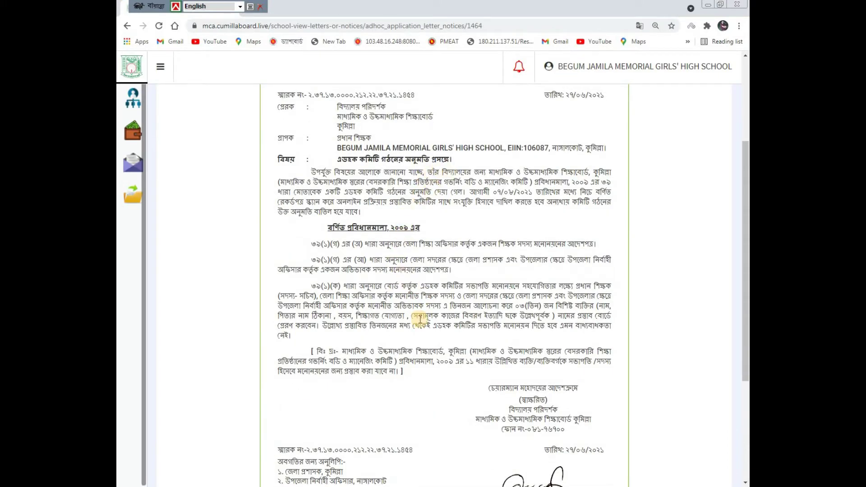
{"action": "scroll", "coordinate": [392, 273], "scroll_direction": "down", "scroll_amount": 1}
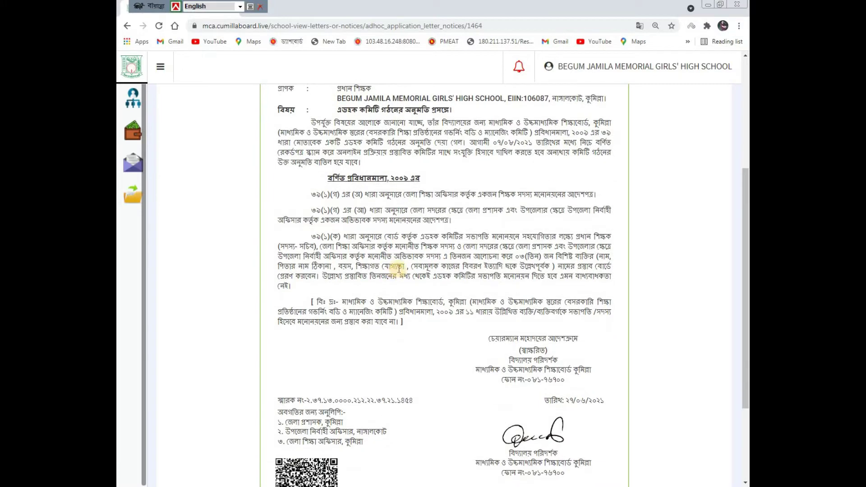
{"action": "scroll", "coordinate": [398, 268], "scroll_direction": "down", "scroll_amount": 2}
{"action": "scroll", "coordinate": [410, 266], "scroll_direction": "up", "scroll_amount": 1}
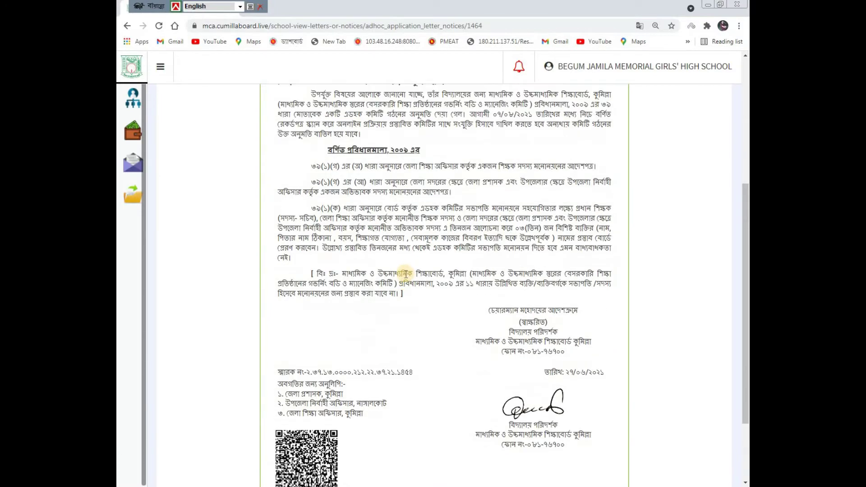
{"action": "scroll", "coordinate": [405, 274], "scroll_direction": "up", "scroll_amount": 5}
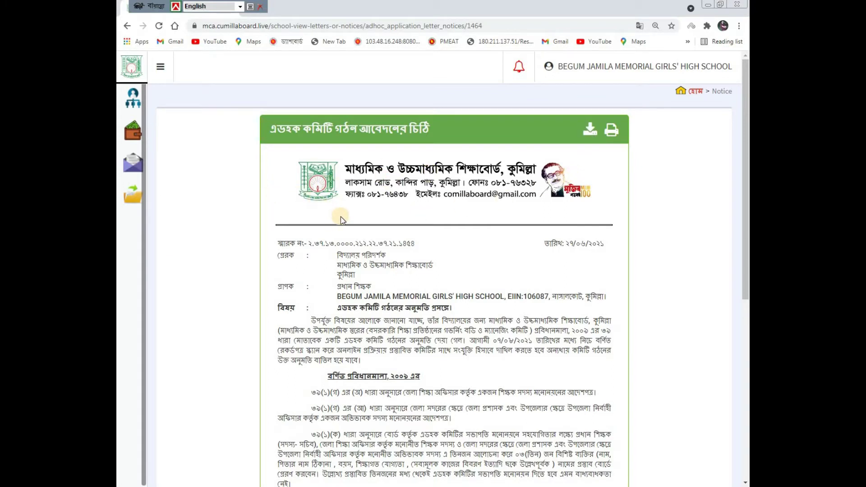
- Go to the school committee section and open the proposed ad hoc committee registration form
{"action": "mouse_move", "coordinate": [135, 140]}
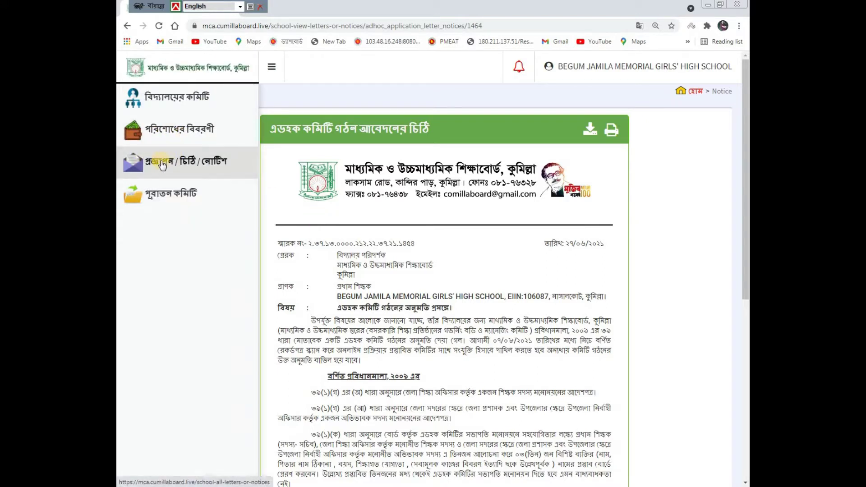
{"action": "left_click", "coordinate": [170, 105]}
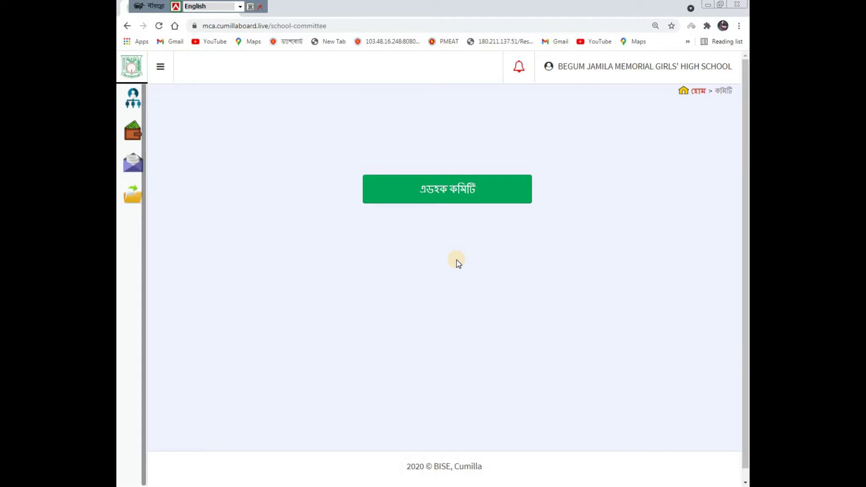
{"action": "left_click", "coordinate": [449, 195]}
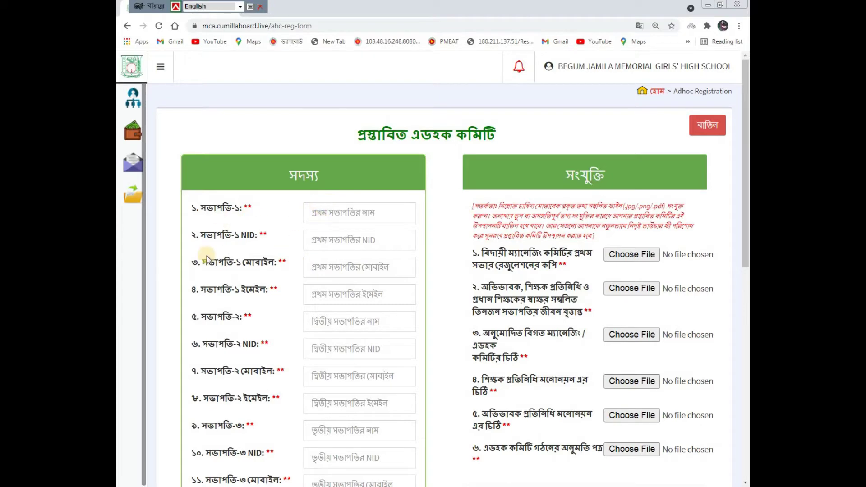
- Examine the form's member fields, from the three proposed chairmen to the representatives and the head teacher's mobile and email
{"action": "scroll", "coordinate": [217, 280], "scroll_direction": "down", "scroll_amount": 2}
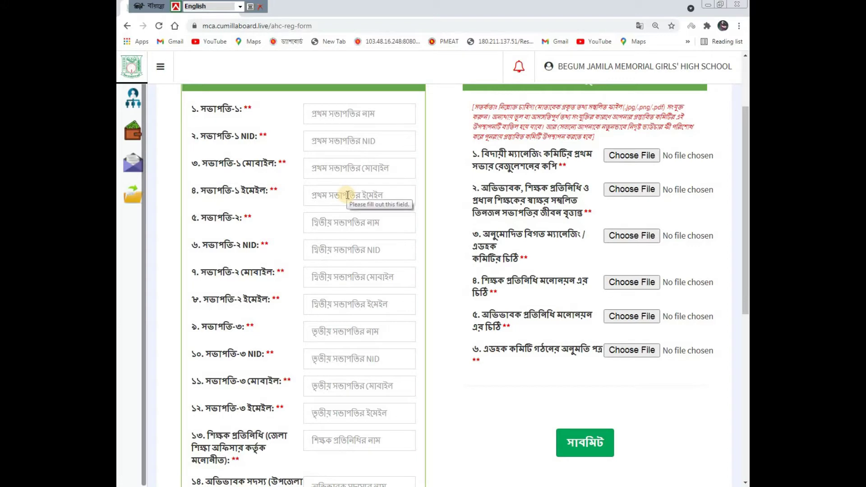
{"action": "scroll", "coordinate": [373, 382], "scroll_direction": "down", "scroll_amount": 1}
{"action": "scroll", "coordinate": [373, 381], "scroll_direction": "down", "scroll_amount": 1}
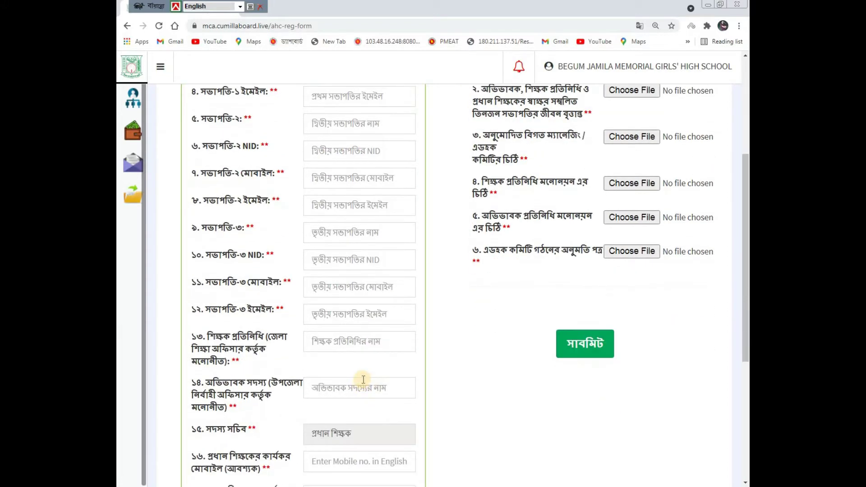
{"action": "scroll", "coordinate": [278, 362], "scroll_direction": "down", "scroll_amount": 1}
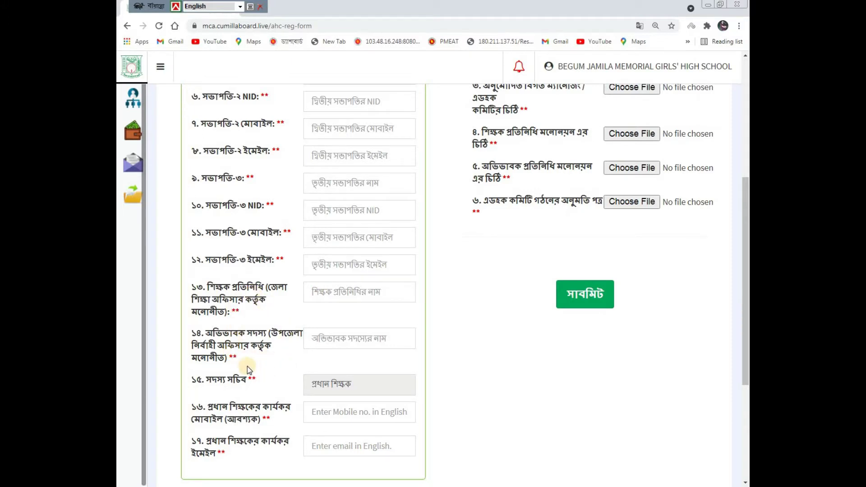
{"action": "scroll", "coordinate": [294, 371], "scroll_direction": "down", "scroll_amount": 2}
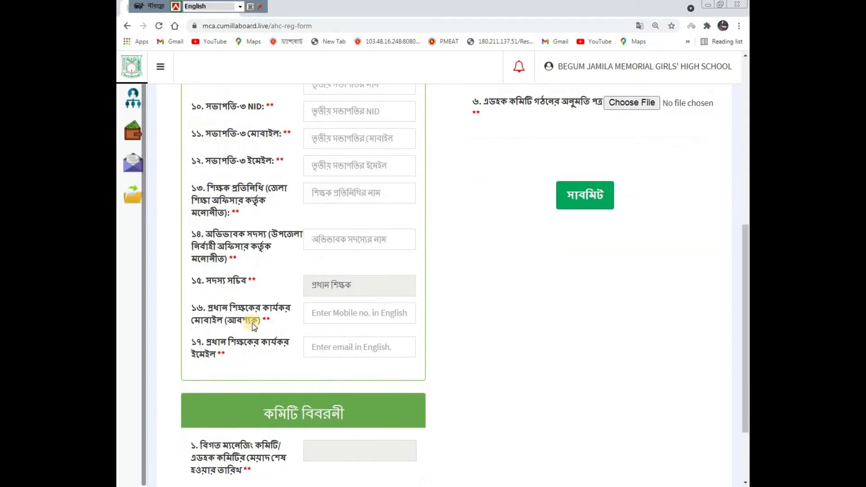
{"action": "left_click", "coordinate": [340, 313]}
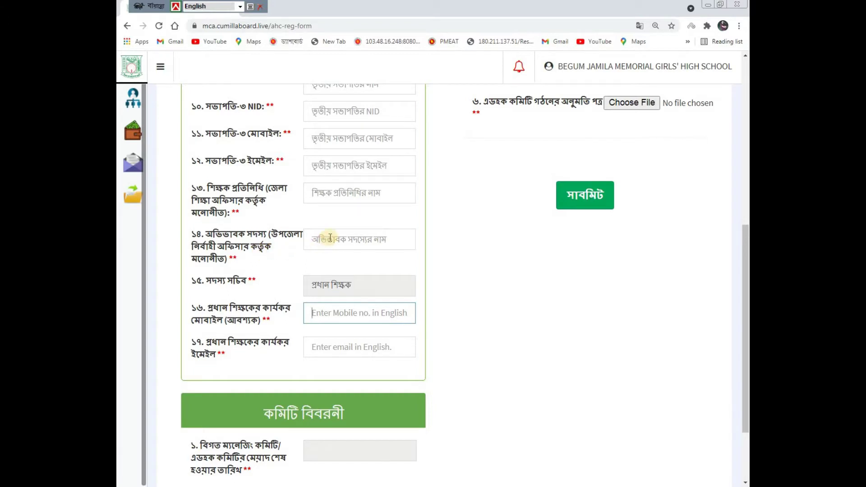
{"action": "left_click", "coordinate": [346, 239]}
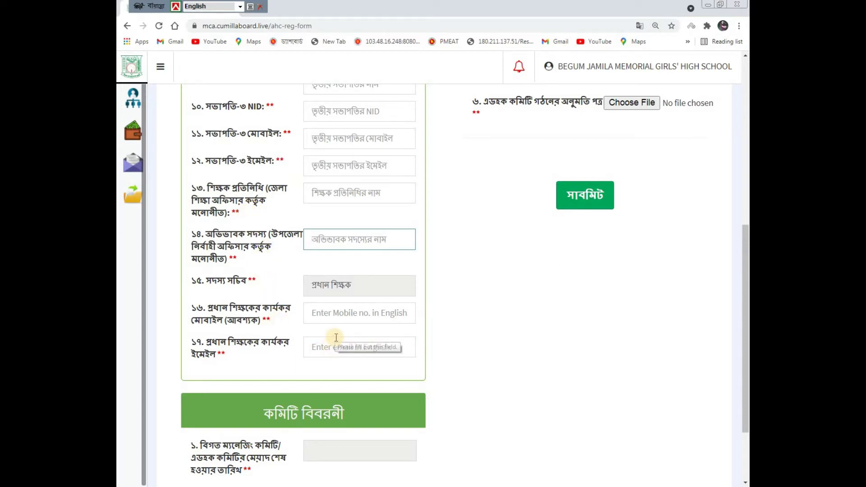
- Fill in the previous committee's term end date as 2021-06-30 in the committee details
{"action": "scroll", "coordinate": [361, 302], "scroll_direction": "up", "scroll_amount": 1}
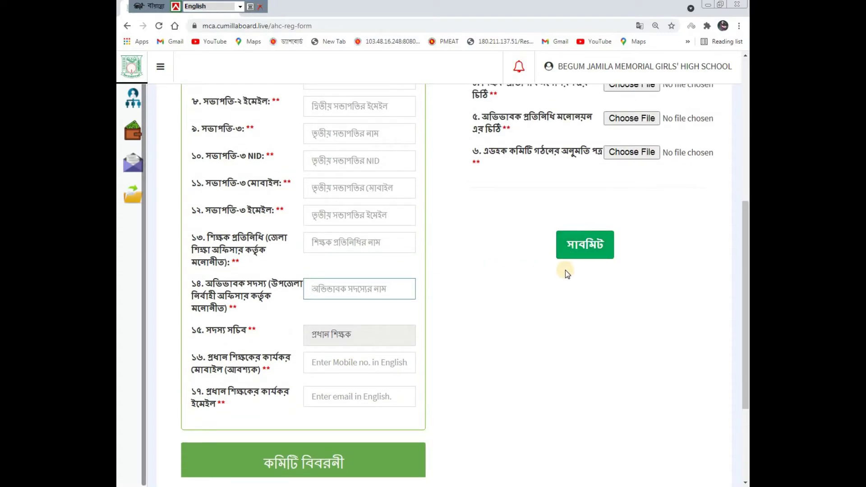
{"action": "scroll", "coordinate": [379, 282], "scroll_direction": "down", "scroll_amount": 3}
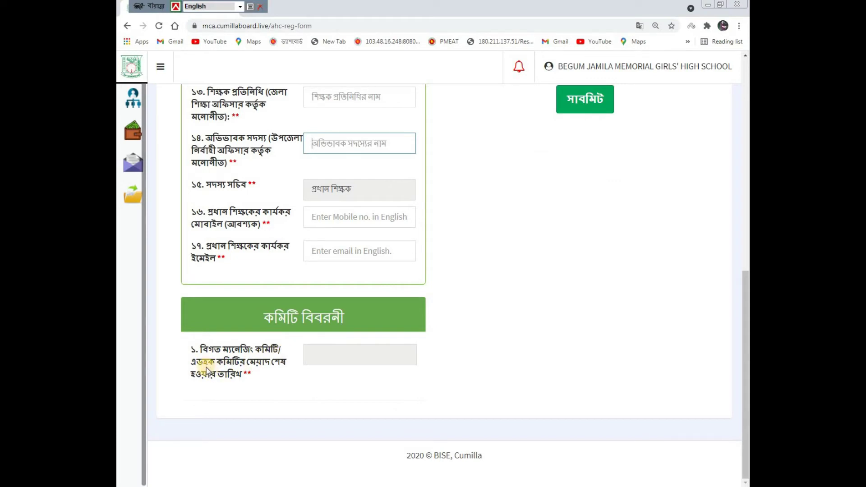
{"action": "left_click", "coordinate": [314, 361]}
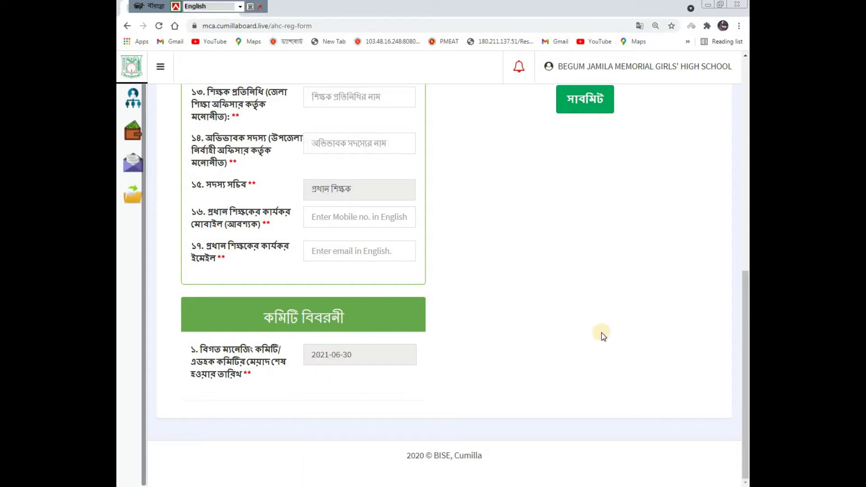
- Start choosing the attachment for the outgoing committee's first meeting resolution and browse to the COMITY & SIKRITY folder
{"action": "scroll", "coordinate": [601, 339], "scroll_direction": "up", "scroll_amount": 10}
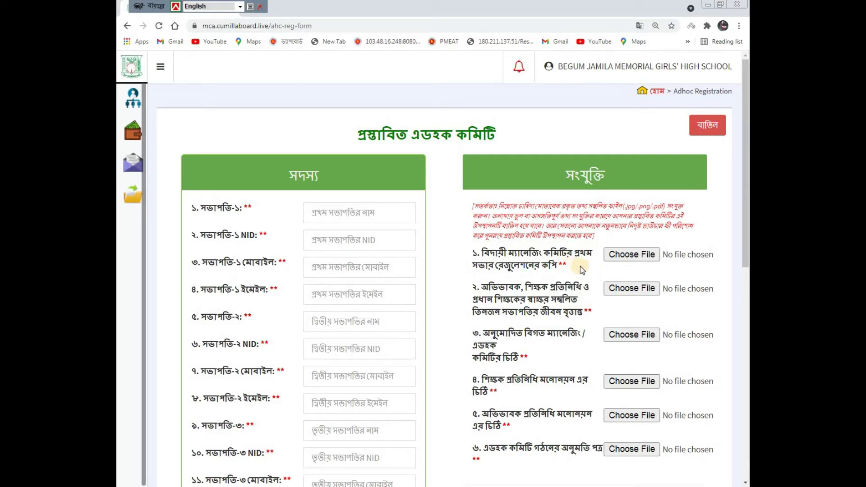
{"action": "left_click", "coordinate": [635, 260]}
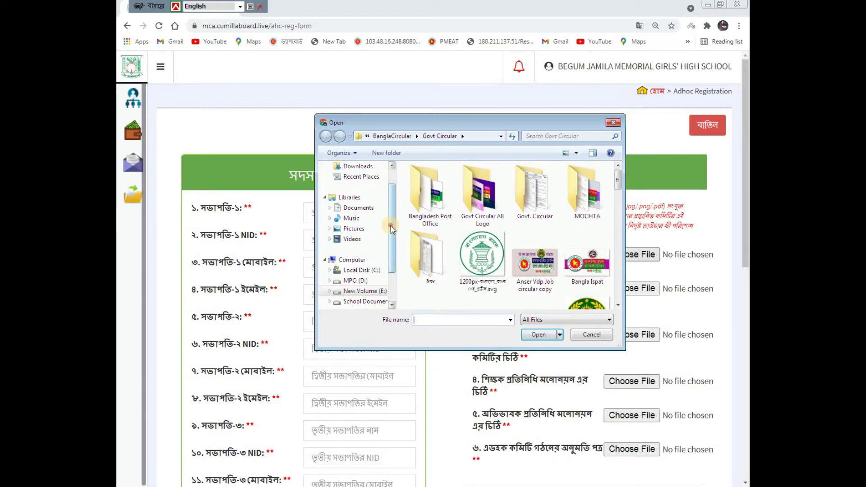
{"action": "left_click_drag", "start_coordinate": [391, 225], "coordinate": [390, 256]}
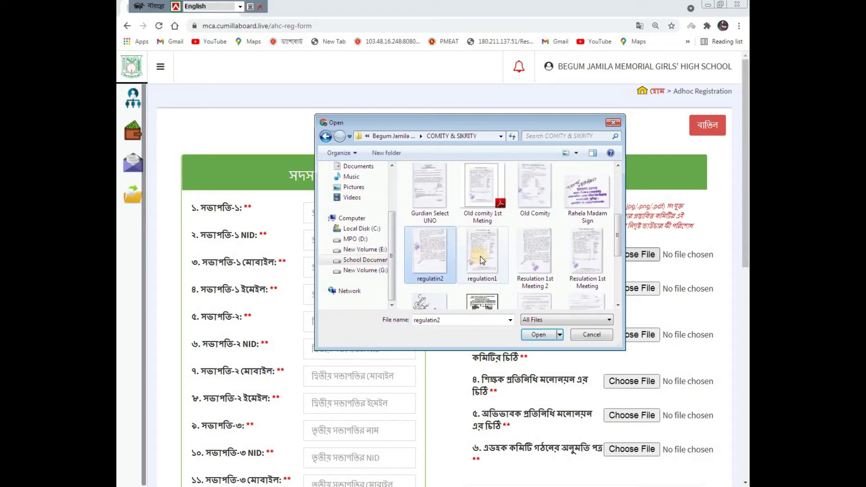
- Preview the regulation1 image at a larger size to check its resolution text, and close the preview
{"action": "left_click", "coordinate": [483, 260]}
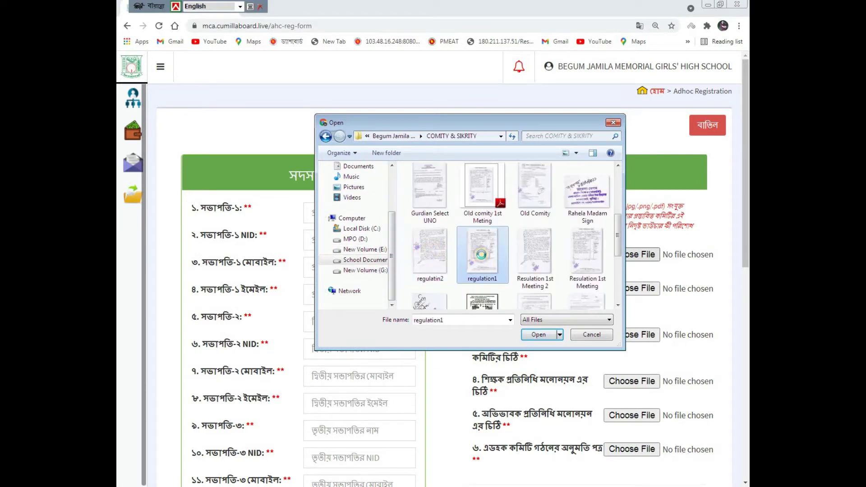
{"action": "right_click", "coordinate": [480, 259]}
{"action": "left_click", "coordinate": [508, 104]}
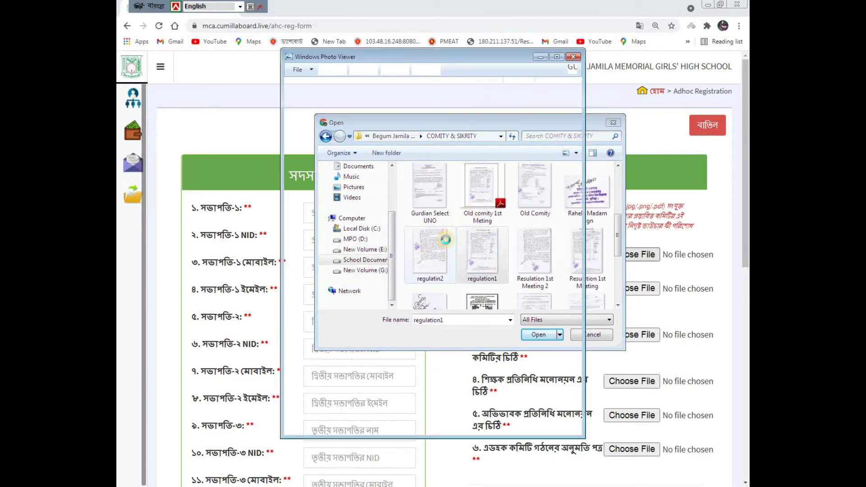
{"action": "scroll", "coordinate": [443, 242], "scroll_direction": "up", "scroll_amount": 2}
{"action": "left_click_drag", "start_coordinate": [455, 281], "coordinate": [513, 198]}
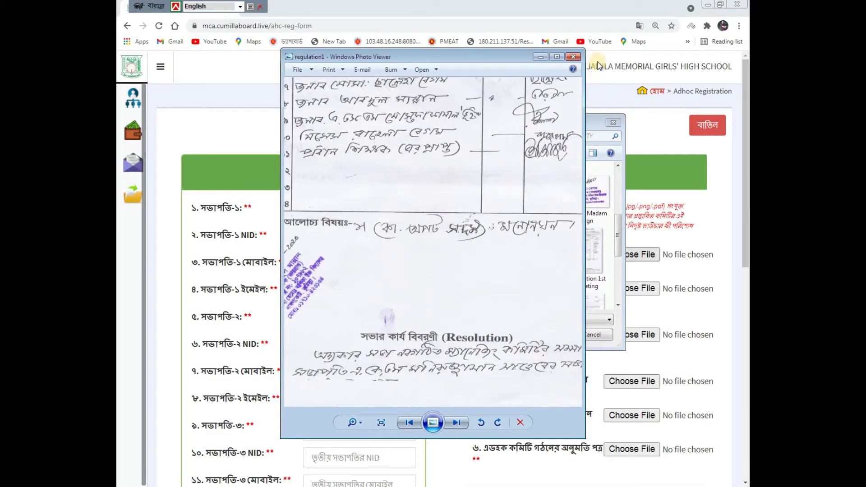
{"action": "left_click", "coordinate": [574, 57]}
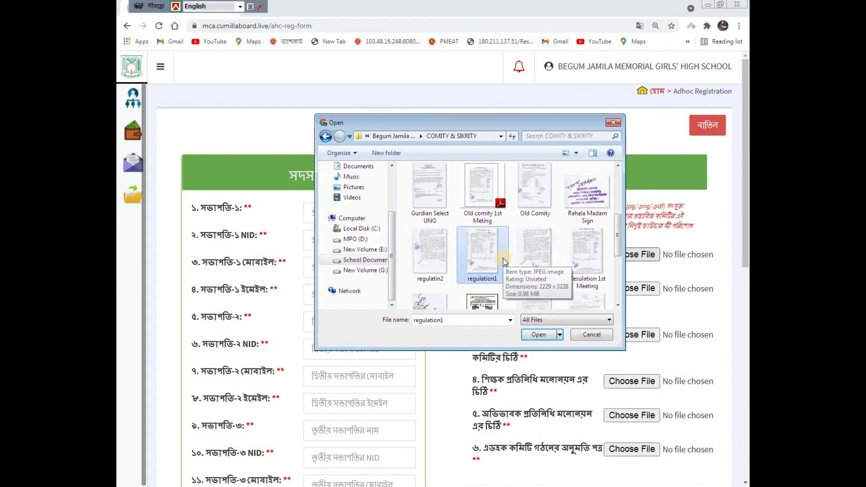
- Attach the PDF "Old comity 1st Meting" as the outgoing committee's first meeting resolution copy
{"action": "left_click", "coordinate": [486, 195]}
{"action": "left_click", "coordinate": [487, 195]}
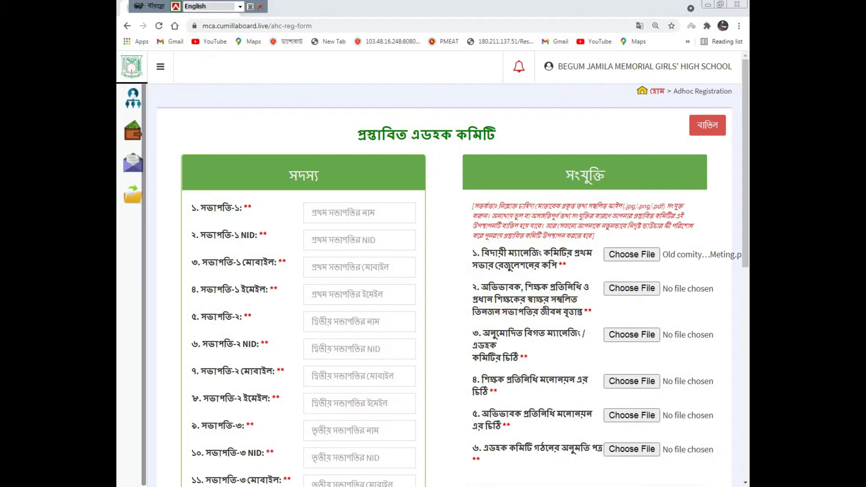
- Open the "sovapoti mononion" image from the COMITY & SIKRITY folder on the School Document (F:) drive
{"action": "key", "text": "super+e"}
{"action": "left_click", "coordinate": [194, 261]}
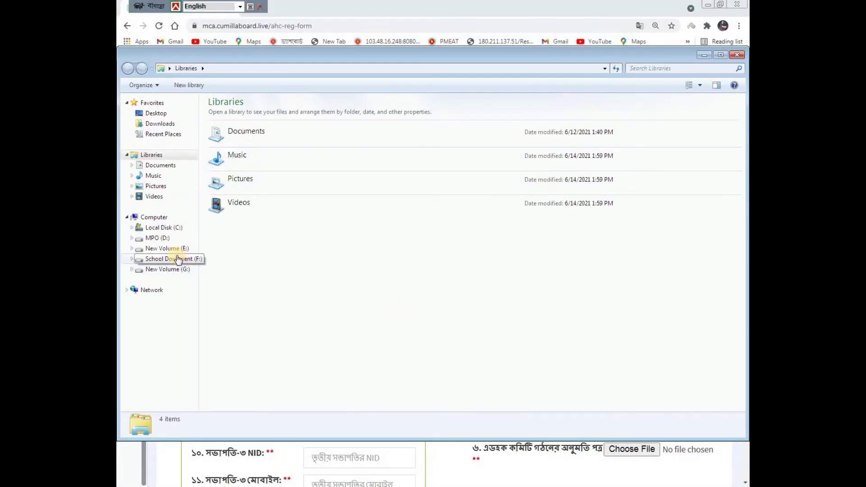
{"action": "left_click", "coordinate": [669, 195]}
{"action": "right_click", "coordinate": [667, 198]}
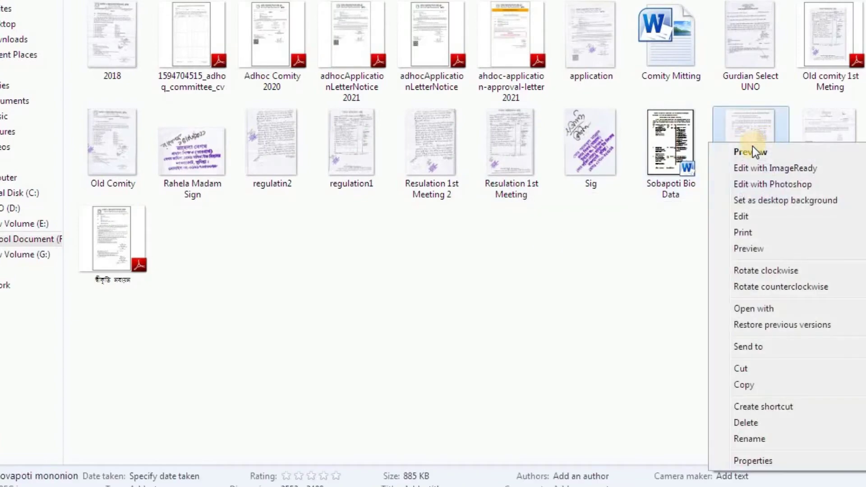
{"action": "left_click", "coordinate": [752, 152]}
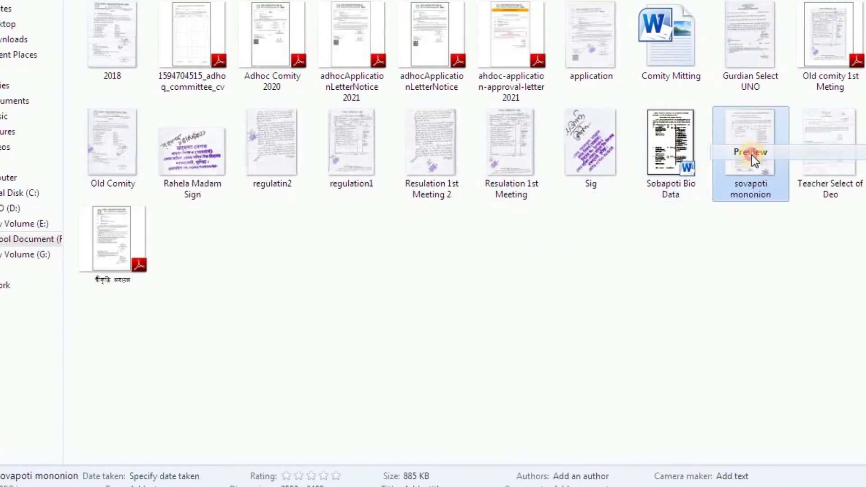
- Examine the first president candidate's personal details, qualification, occupation, age and service record in the enlarged nomination table
{"action": "scroll", "coordinate": [419, 207], "scroll_direction": "up", "scroll_amount": 3}
{"action": "left_click_drag", "start_coordinate": [412, 186], "coordinate": [456, 212]}
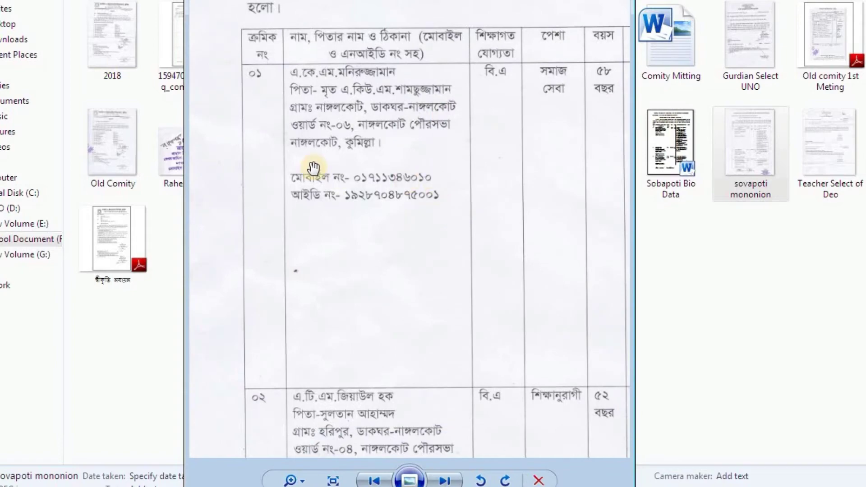
{"action": "left_click_drag", "start_coordinate": [373, 151], "coordinate": [425, 228]}
{"action": "scroll", "coordinate": [413, 222], "scroll_direction": "down", "scroll_amount": 3}
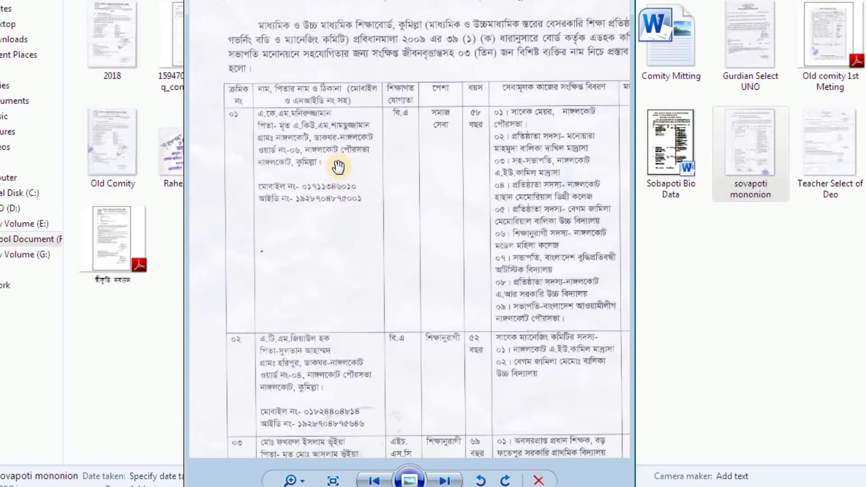
{"action": "scroll", "coordinate": [336, 166], "scroll_direction": "up", "scroll_amount": 2}
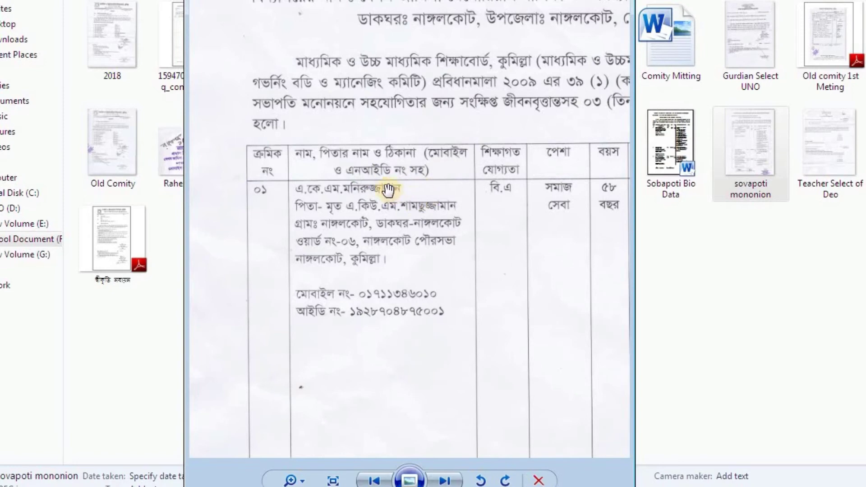
{"action": "left_click_drag", "start_coordinate": [480, 212], "coordinate": [350, 142]}
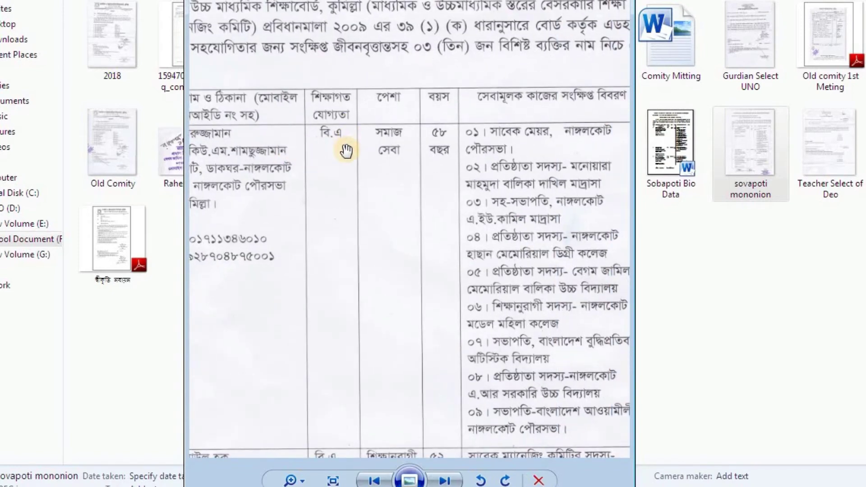
{"action": "left_click_drag", "start_coordinate": [461, 163], "coordinate": [361, 121]}
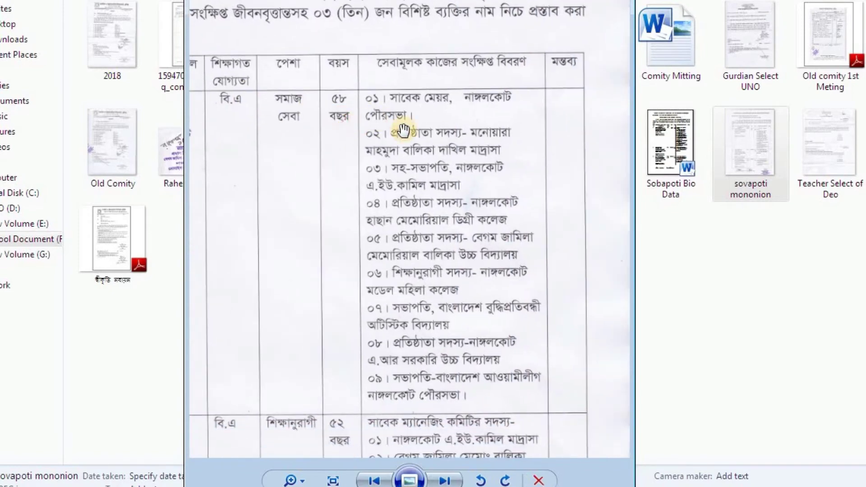
{"action": "left_click_drag", "start_coordinate": [419, 166], "coordinate": [483, 174]}
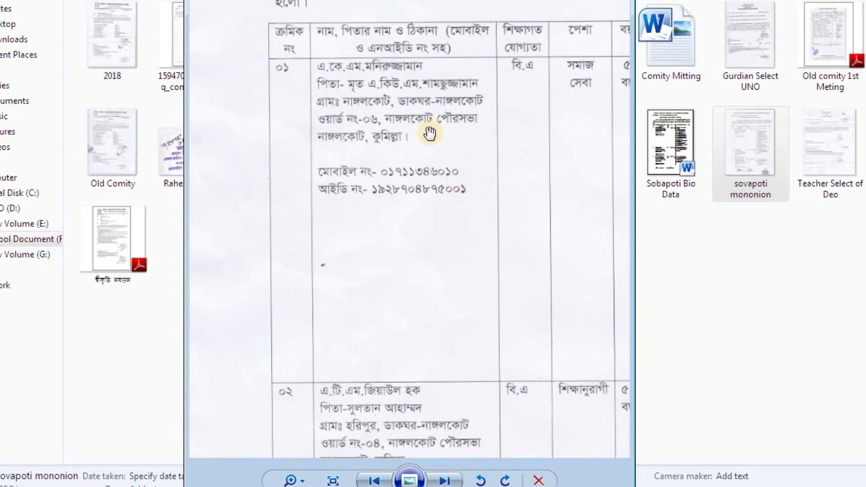
- Check the second and third president candidates' details and service records in the nomination table
{"action": "left_click_drag", "start_coordinate": [428, 217], "coordinate": [379, 162]}
{"action": "left_click_drag", "start_coordinate": [391, 192], "coordinate": [392, 86]}
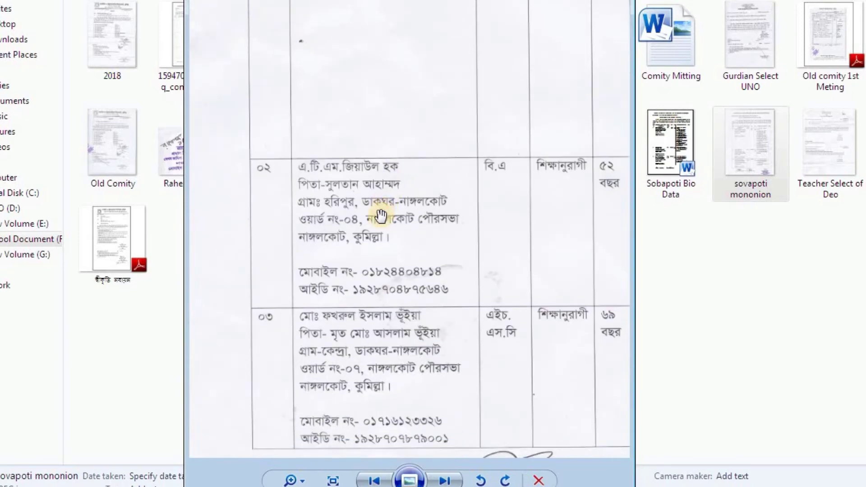
{"action": "left_click_drag", "start_coordinate": [379, 217], "coordinate": [383, 110]}
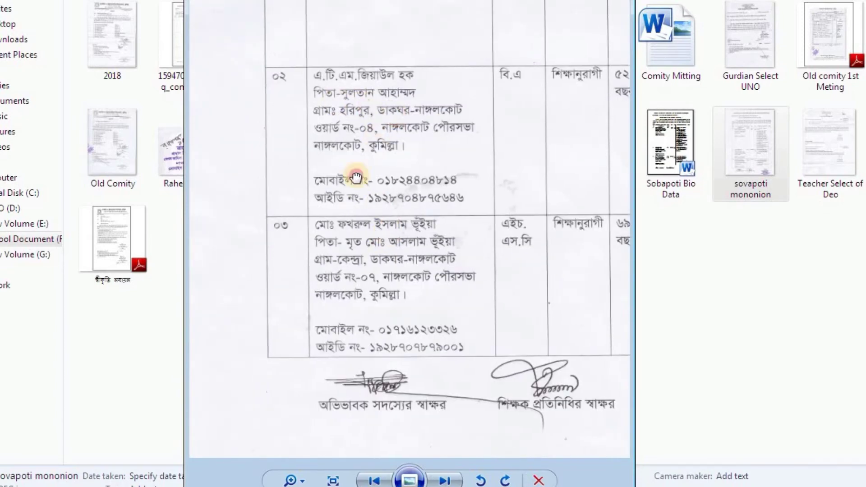
{"action": "left_click_drag", "start_coordinate": [354, 228], "coordinate": [334, 167]}
{"action": "left_click_drag", "start_coordinate": [484, 170], "coordinate": [279, 181]}
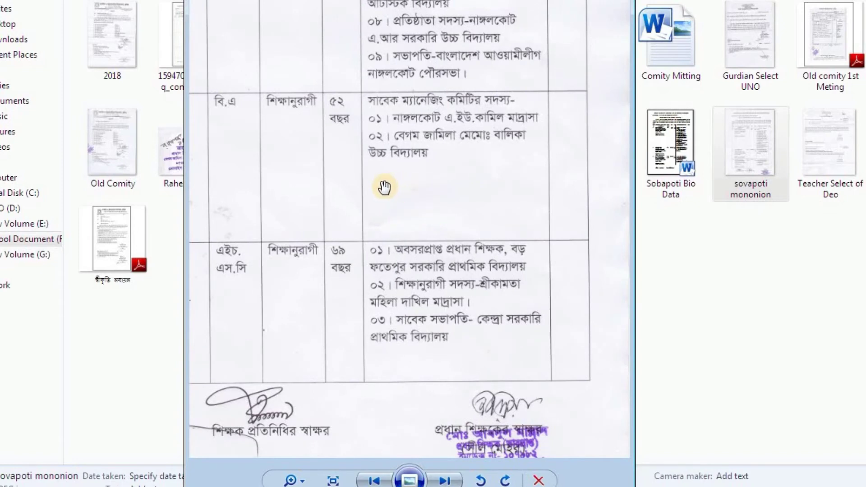
- Review the service descriptions and the guardian, teacher and headmaster signatures, and close the nomination image to return to the application form
{"action": "left_click_drag", "start_coordinate": [446, 79], "coordinate": [409, 319]}
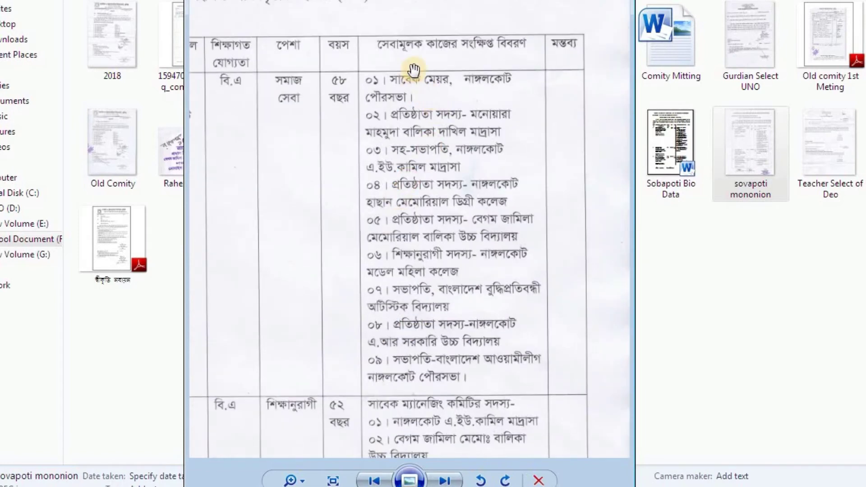
{"action": "left_click_drag", "start_coordinate": [467, 223], "coordinate": [374, 278]}
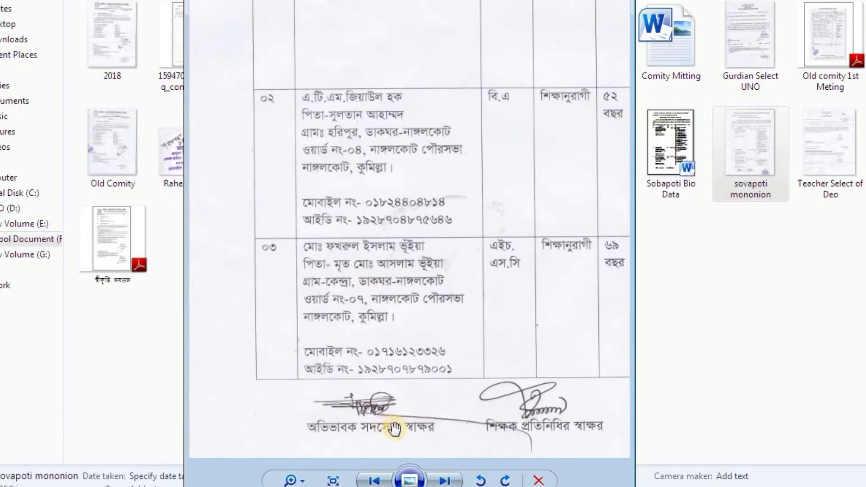
{"action": "left_click_drag", "start_coordinate": [504, 414], "coordinate": [324, 302]}
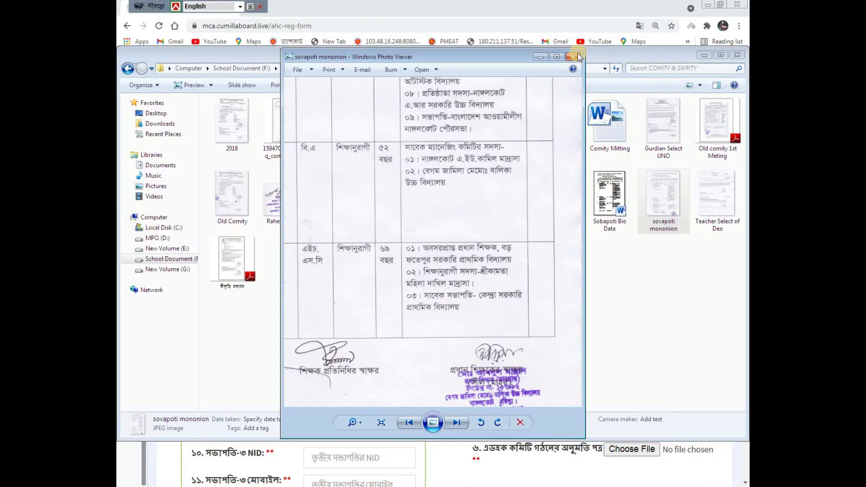
{"action": "left_click", "coordinate": [572, 57]}
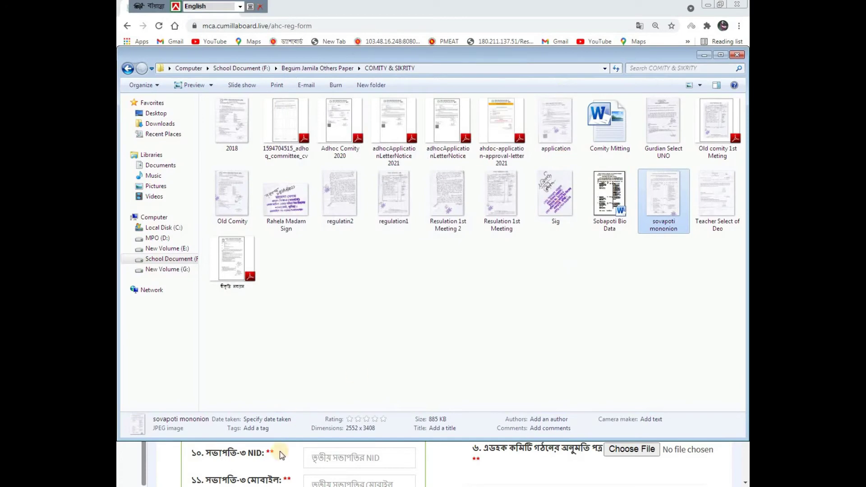
{"action": "left_click", "coordinate": [496, 469]}
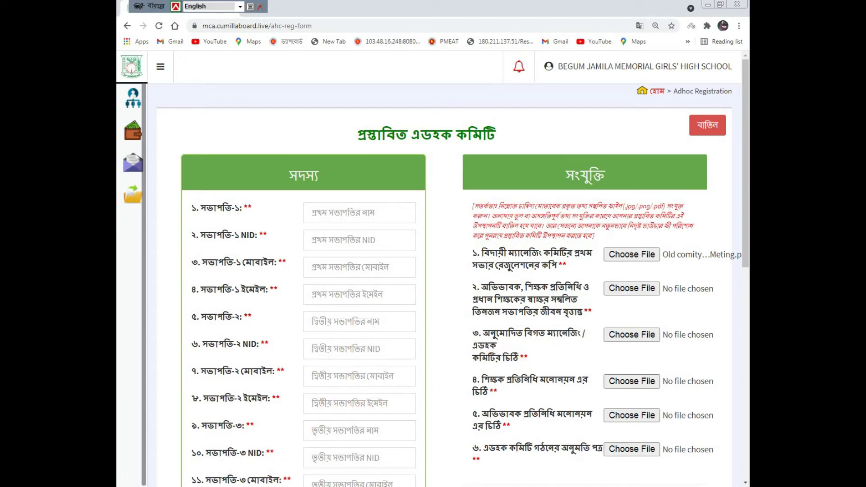
- Open the "Adhoc Comity 2020" PDF from the document folder and read the approval letter's committee member list
{"action": "left_click", "coordinate": [190, 474]}
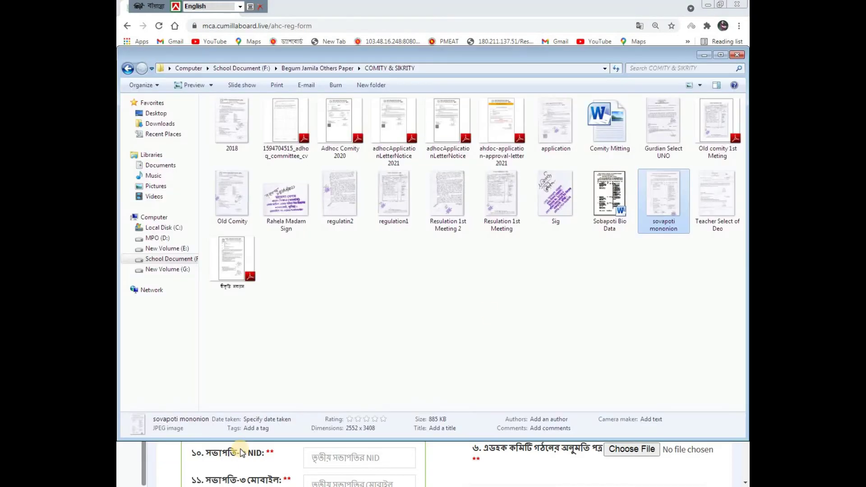
{"action": "left_click", "coordinate": [494, 308]}
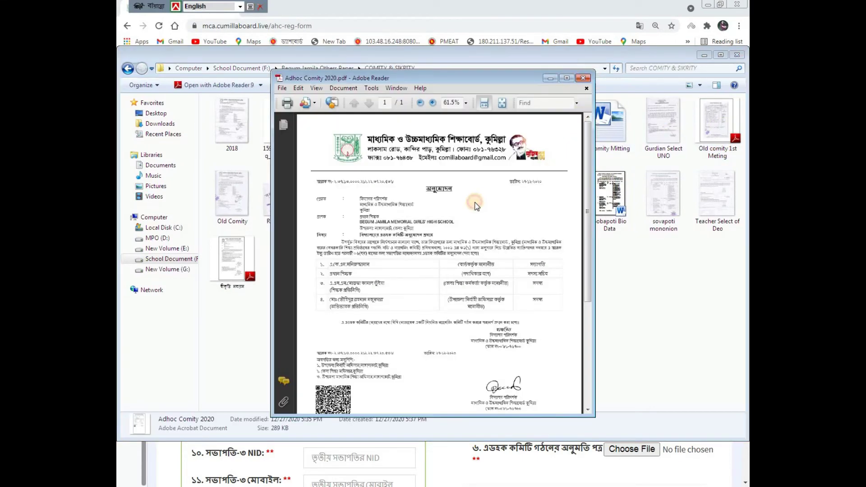
{"action": "scroll", "coordinate": [393, 216], "scroll_direction": "down", "scroll_amount": 5}
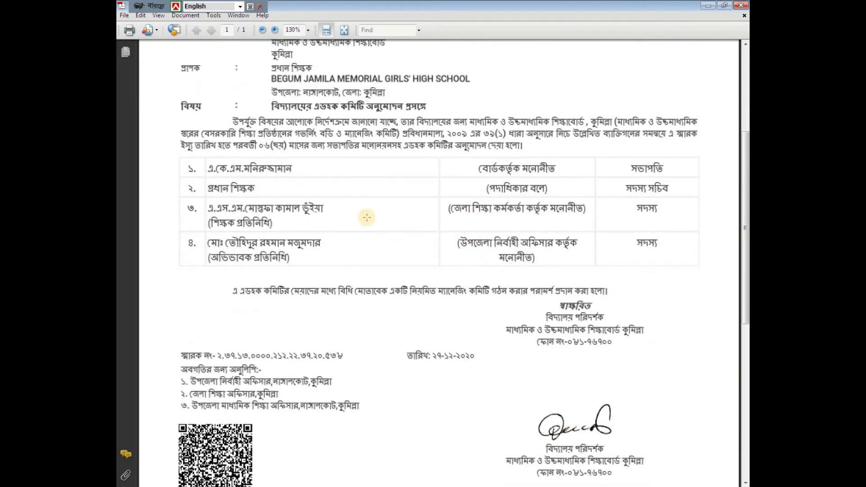
{"action": "scroll", "coordinate": [291, 185], "scroll_direction": "up", "scroll_amount": 2}
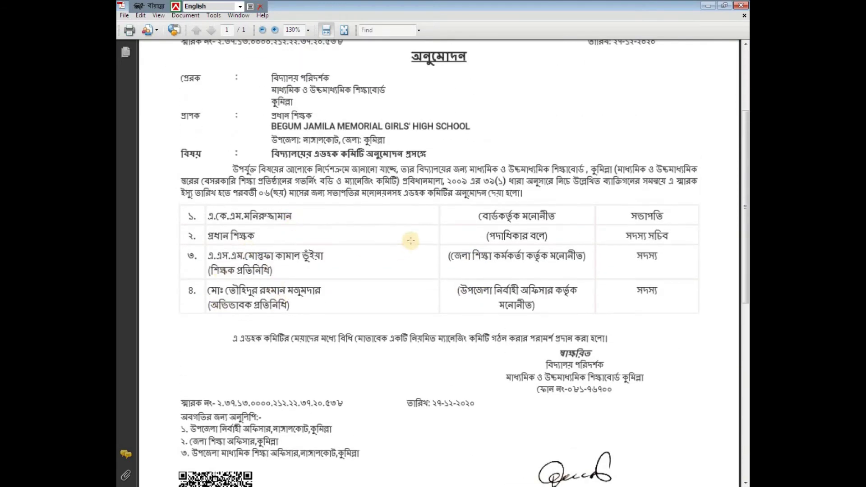
{"action": "scroll", "coordinate": [411, 241], "scroll_direction": "up", "scroll_amount": 3}
{"action": "scroll", "coordinate": [411, 232], "scroll_direction": "down", "scroll_amount": 5}
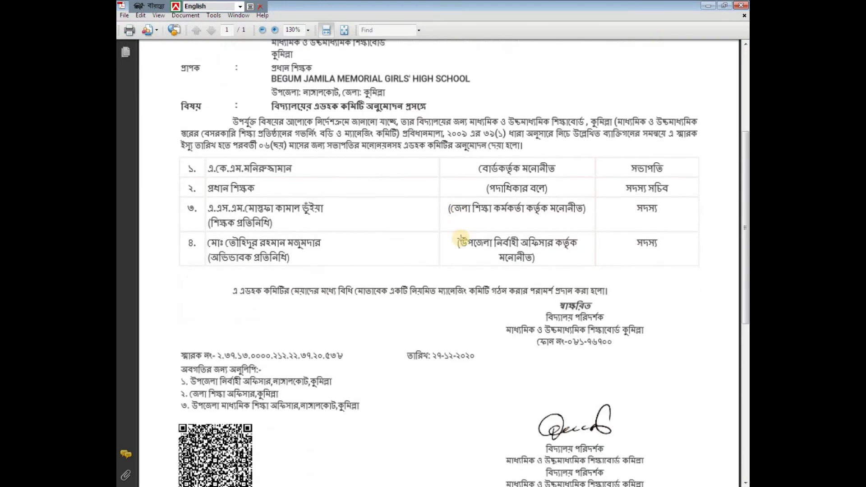
{"action": "scroll", "coordinate": [451, 228], "scroll_direction": "up", "scroll_amount": 2}
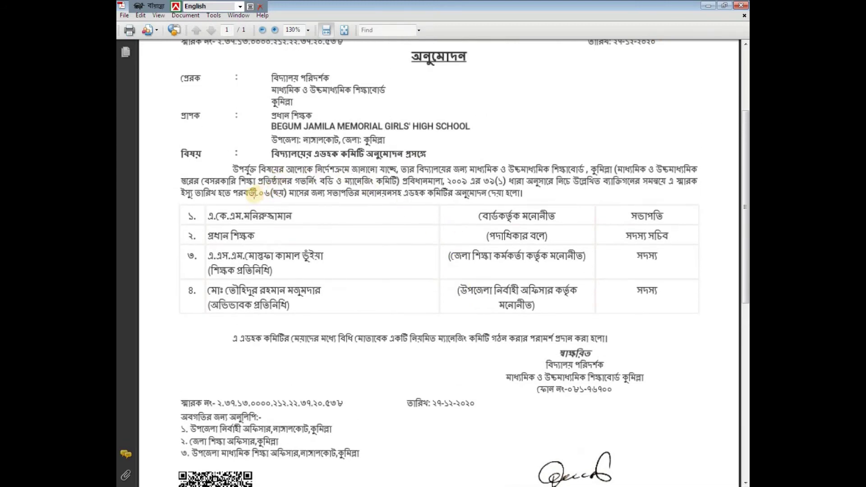
- Mark the six-month term wording in the approval letter, and close the PDF to return to the application form
{"action": "left_click_drag", "start_coordinate": [252, 192], "coordinate": [303, 194]}
{"action": "left_click_drag", "start_coordinate": [249, 181], "coordinate": [405, 201]}
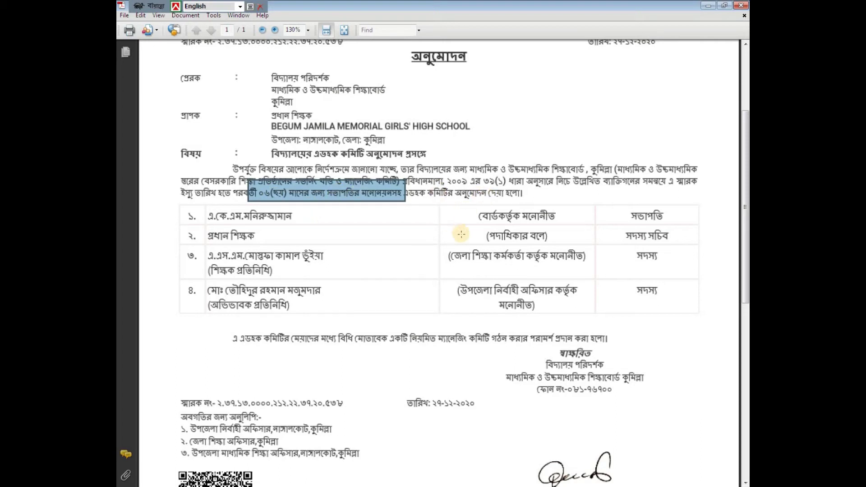
{"action": "key", "text": "ctrl+a"}
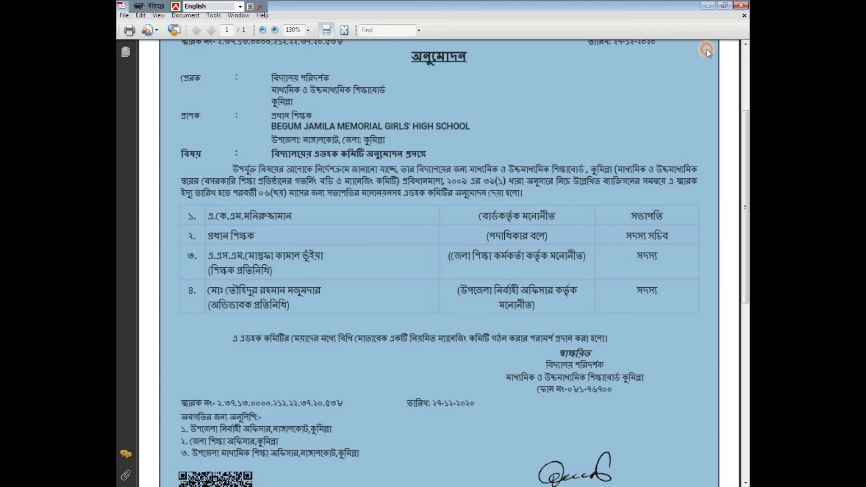
{"action": "left_click", "coordinate": [741, 5]}
{"action": "left_click", "coordinate": [276, 486]}
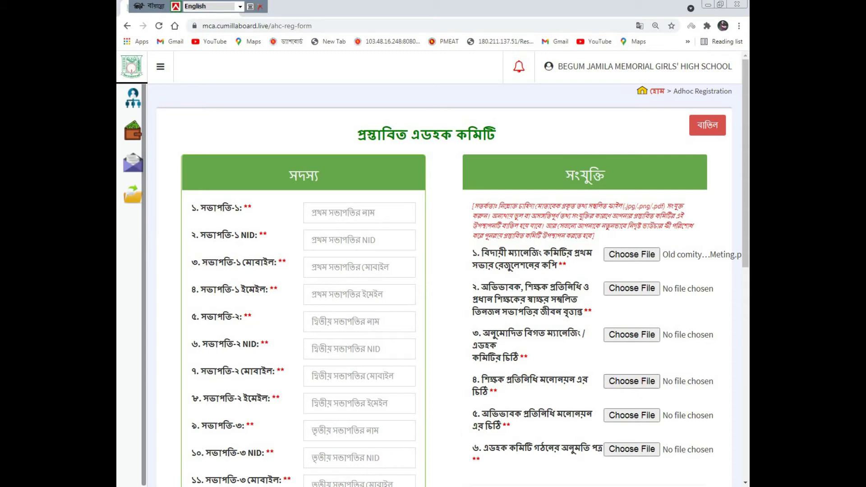
- Open the "Teacher Select of Deo" image from the document folder and enlarge it to read the nomination order
{"action": "left_click", "coordinate": [246, 486]}
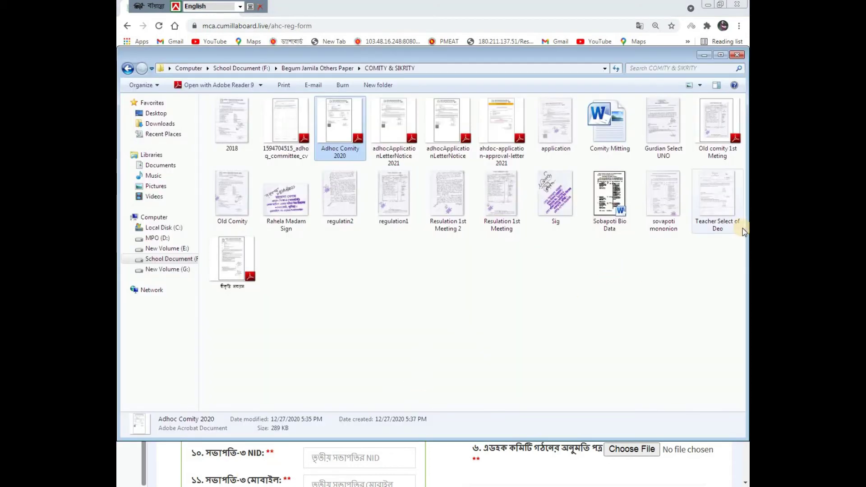
{"action": "right_click", "coordinate": [720, 197]}
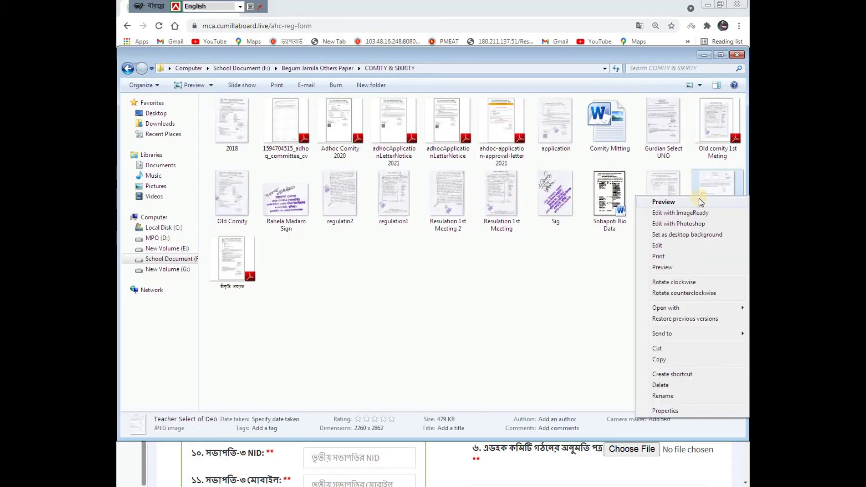
{"action": "left_click", "coordinate": [677, 200]}
{"action": "scroll", "coordinate": [422, 264], "scroll_direction": "up", "scroll_amount": 4}
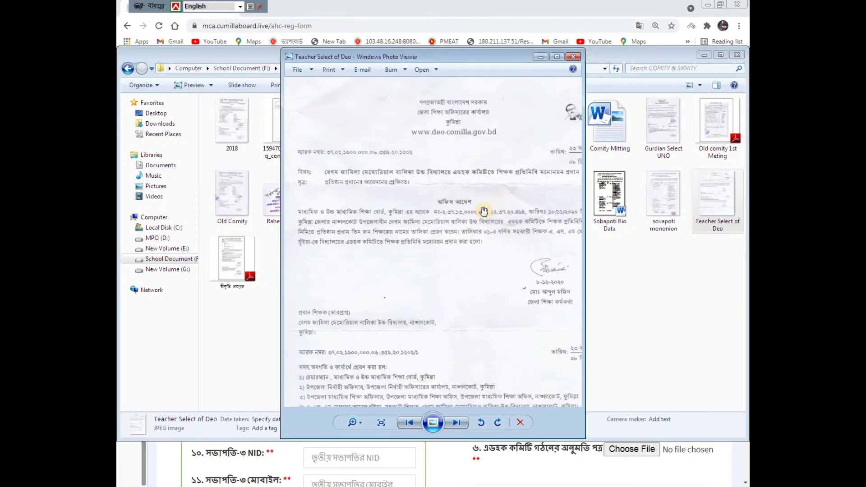
{"action": "scroll", "coordinate": [468, 225], "scroll_direction": "up", "scroll_amount": 2}
{"action": "left_click_drag", "start_coordinate": [436, 263], "coordinate": [466, 230]}
{"action": "scroll", "coordinate": [451, 244], "scroll_direction": "down", "scroll_amount": 2}
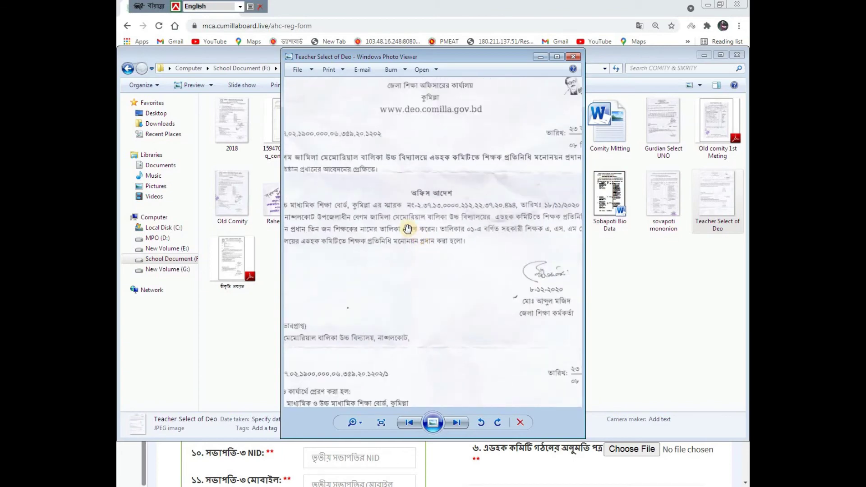
- Check the teacher representative nomination, date and education officer's signature in the order, and close the image to return to the application form
{"action": "scroll", "coordinate": [460, 236], "scroll_direction": "down", "scroll_amount": 1}
{"action": "scroll", "coordinate": [455, 240], "scroll_direction": "down", "scroll_amount": 3}
{"action": "scroll", "coordinate": [462, 250], "scroll_direction": "up", "scroll_amount": 3}
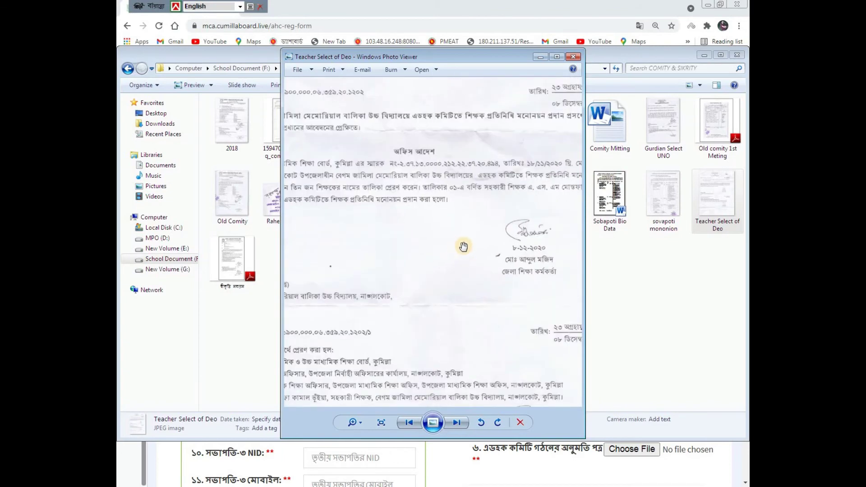
{"action": "left_click_drag", "start_coordinate": [467, 250], "coordinate": [443, 193]}
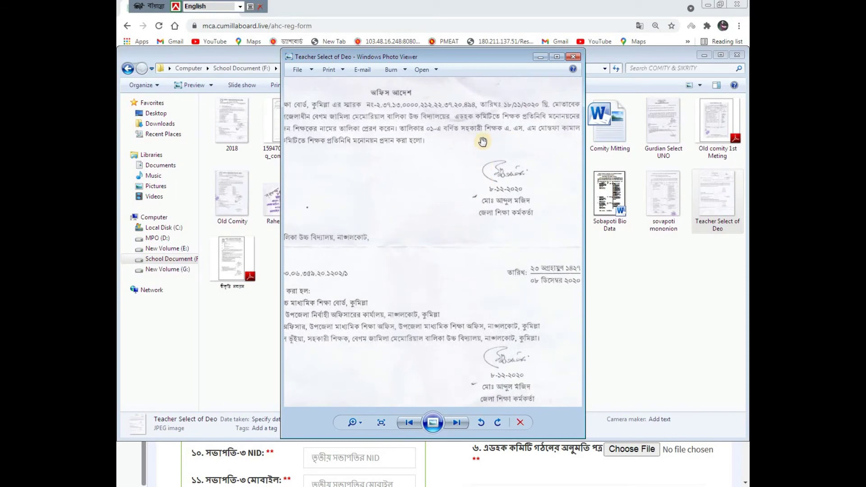
{"action": "mouse_move", "coordinate": [556, 143]}
{"action": "left_mouse_down"}
{"action": "mouse_move", "coordinate": [465, 135]}
{"action": "mouse_move", "coordinate": [561, 139]}
{"action": "mouse_move", "coordinate": [431, 185]}
{"action": "mouse_move", "coordinate": [464, 189]}
{"action": "mouse_move", "coordinate": [421, 232]}
{"action": "mouse_move", "coordinate": [450, 218]}
{"action": "left_mouse_up"}
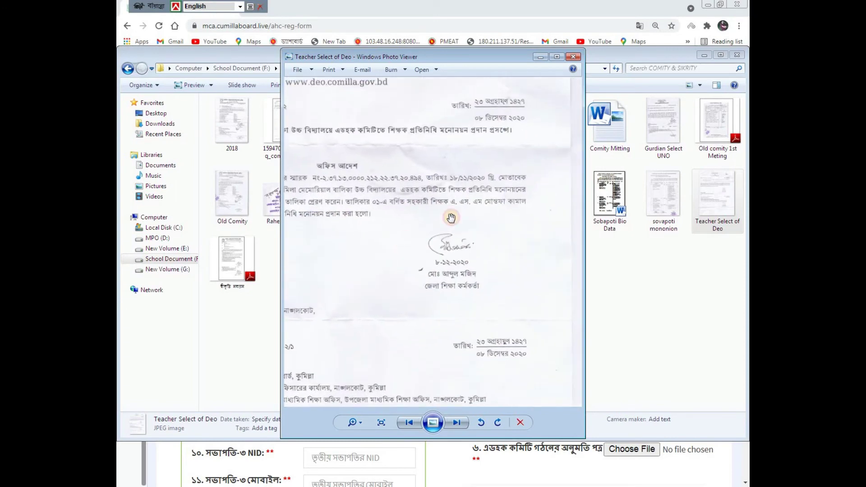
{"action": "mouse_move", "coordinate": [554, 211]}
{"action": "left_mouse_down"}
{"action": "mouse_move", "coordinate": [411, 247]}
{"action": "mouse_move", "coordinate": [425, 208]}
{"action": "mouse_move", "coordinate": [492, 180]}
{"action": "mouse_move", "coordinate": [479, 202]}
{"action": "left_mouse_up"}
{"action": "left_click", "coordinate": [574, 57]}
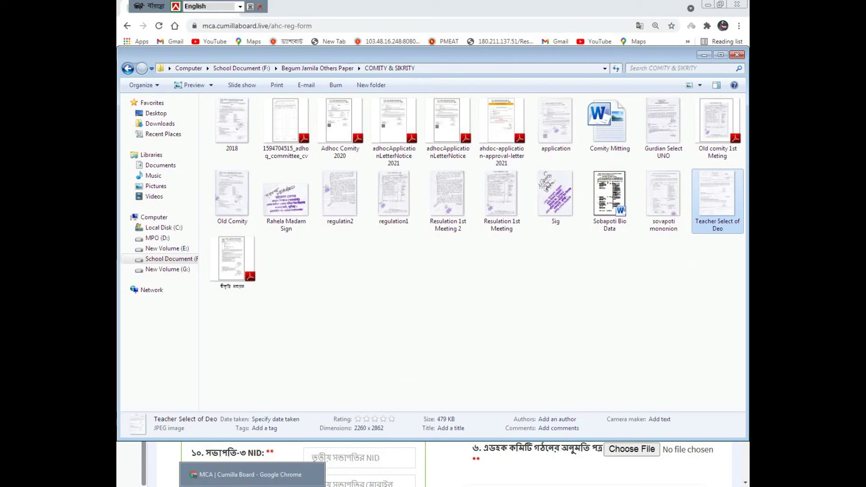
{"action": "left_click", "coordinate": [180, 465]}
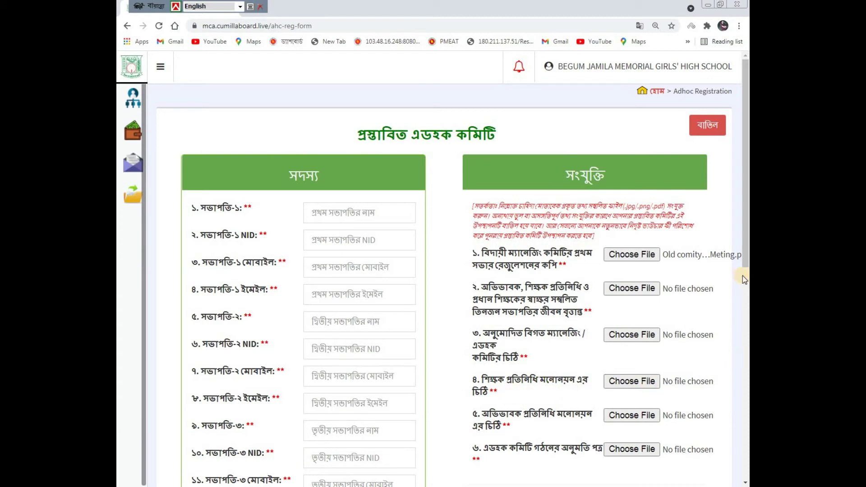
- Open the "Gurdian Select UNO" image from the document folder, read the guardian member nomination order, and close it to return to the application form
{"action": "left_click_drag", "start_coordinate": [742, 275], "coordinate": [743, 309]}
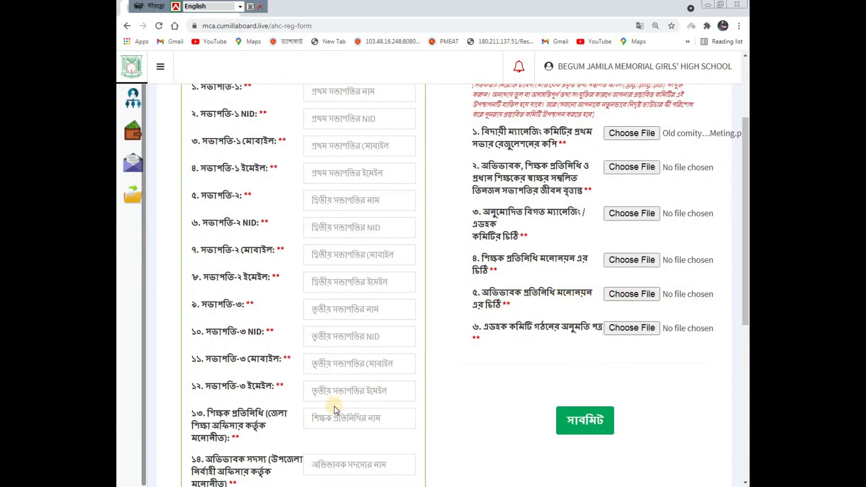
{"action": "key", "text": "alt+Tab"}
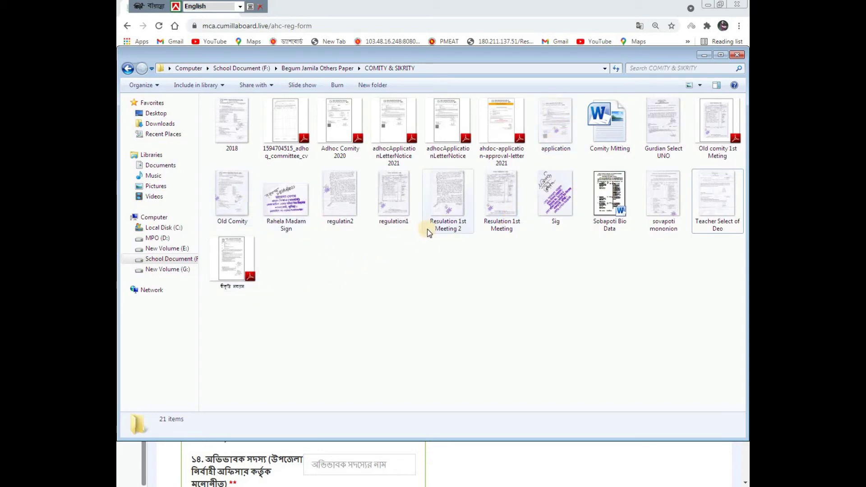
{"action": "double_click", "coordinate": [673, 132]}
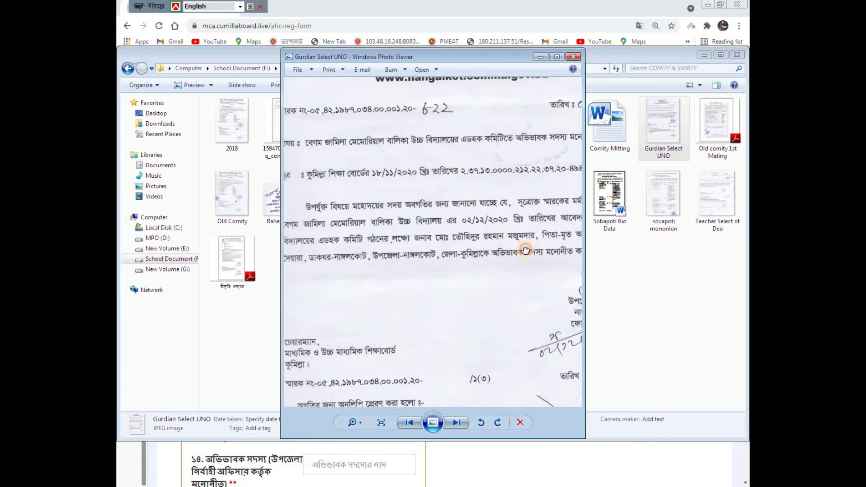
{"action": "left_click_drag", "start_coordinate": [465, 260], "coordinate": [438, 176]}
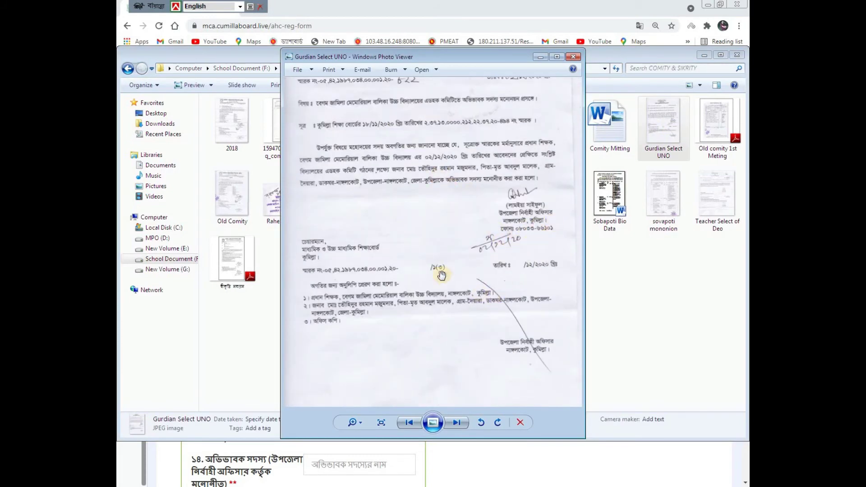
{"action": "left_click_drag", "start_coordinate": [447, 173], "coordinate": [455, 230]}
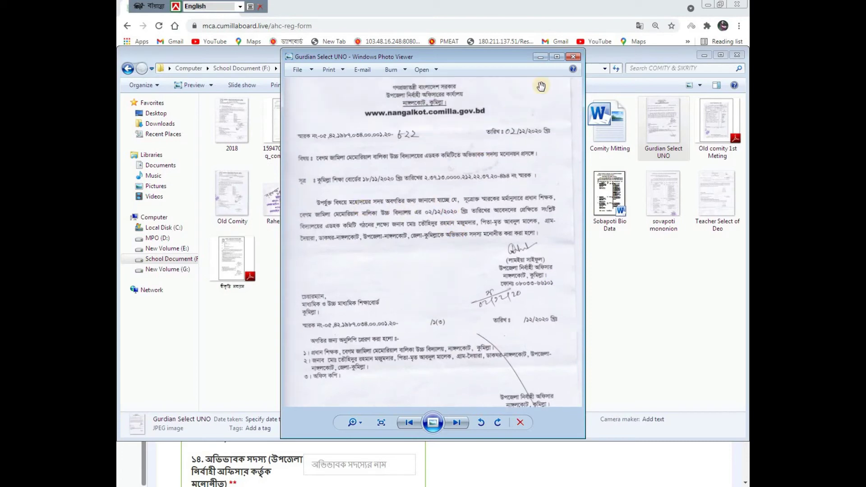
{"action": "left_click", "coordinate": [574, 57]}
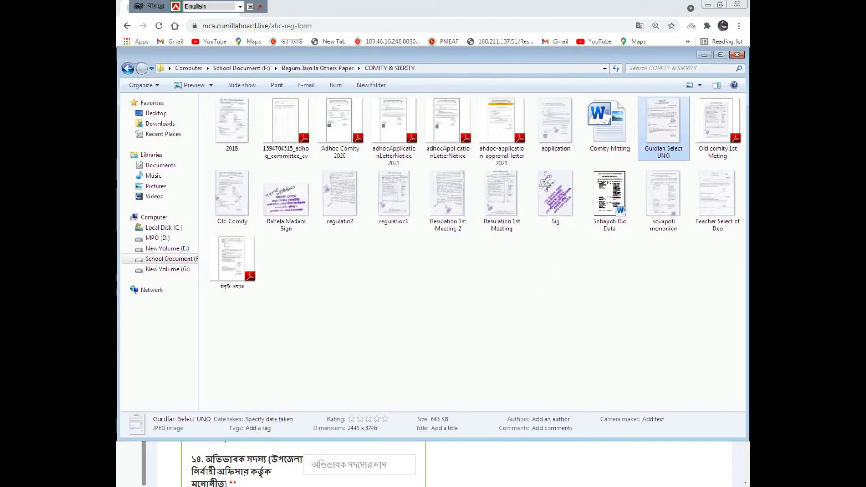
{"action": "left_click", "coordinate": [339, 446]}
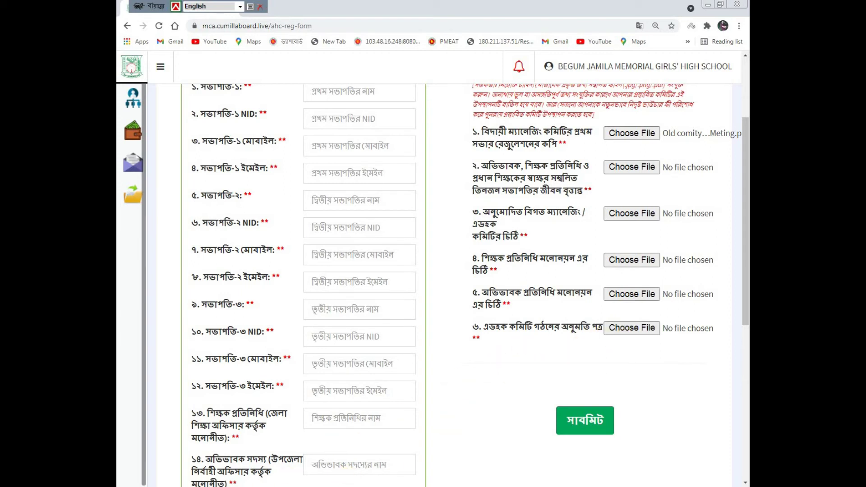
- Open the "application" image from the document folder, read the ad hoc committee formation permission letter, and close it to return to the form
{"action": "left_click", "coordinate": [632, 294]}
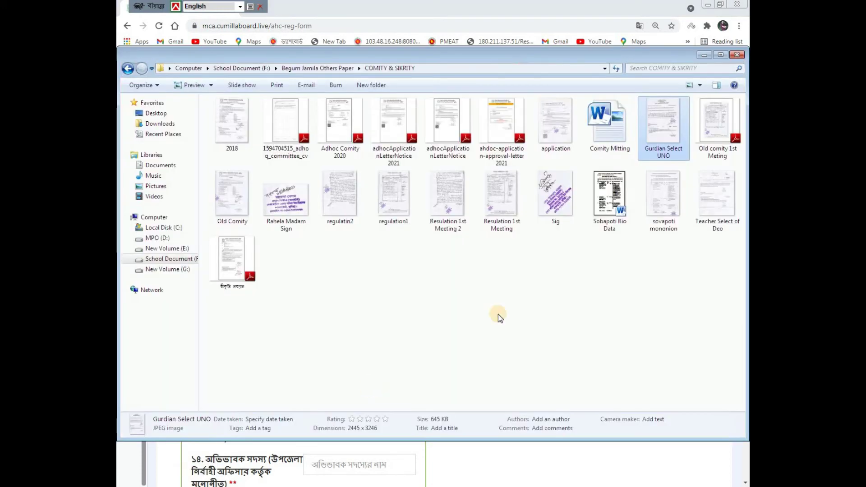
{"action": "right_click", "coordinate": [557, 125]}
{"action": "left_click", "coordinate": [586, 130]}
{"action": "scroll", "coordinate": [406, 257], "scroll_direction": "up", "scroll_amount": 2}
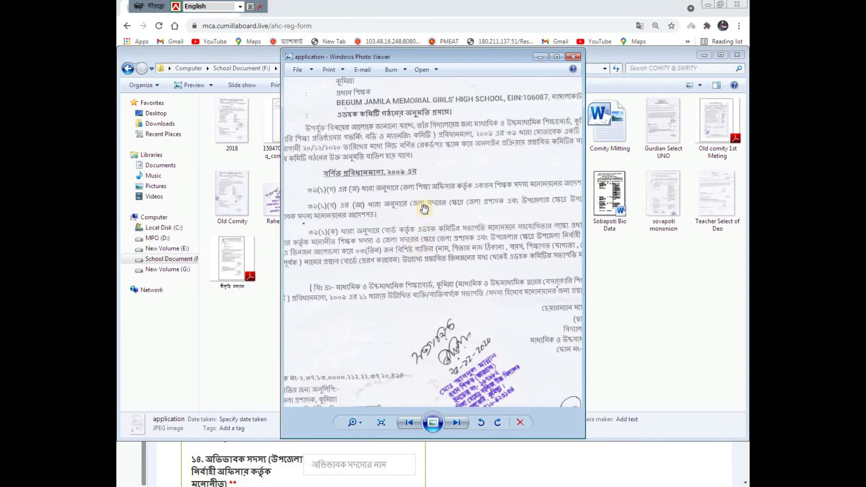
{"action": "left_click_drag", "start_coordinate": [453, 269], "coordinate": [462, 276]}
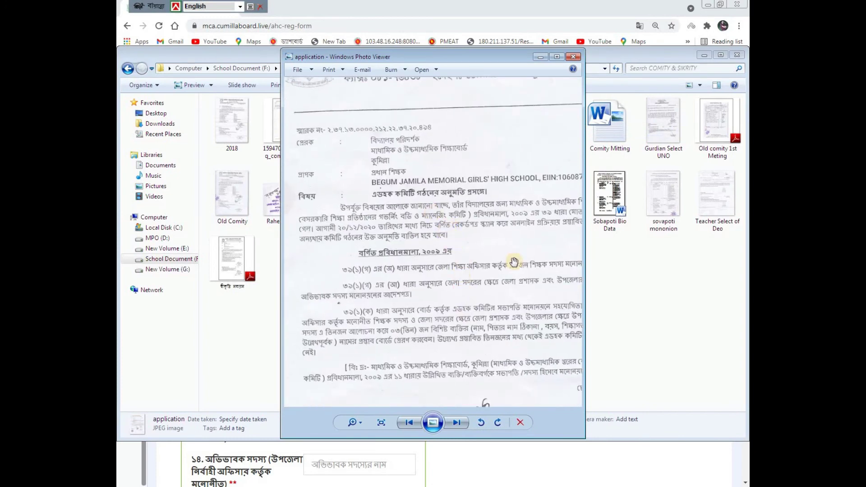
{"action": "left_click_drag", "start_coordinate": [514, 262], "coordinate": [429, 228]}
{"action": "left_click_drag", "start_coordinate": [524, 253], "coordinate": [437, 193]}
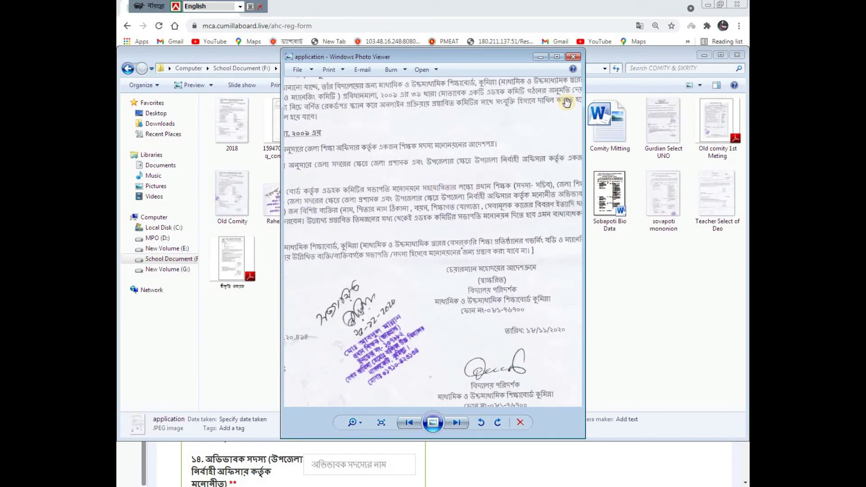
{"action": "left_click", "coordinate": [574, 56]}
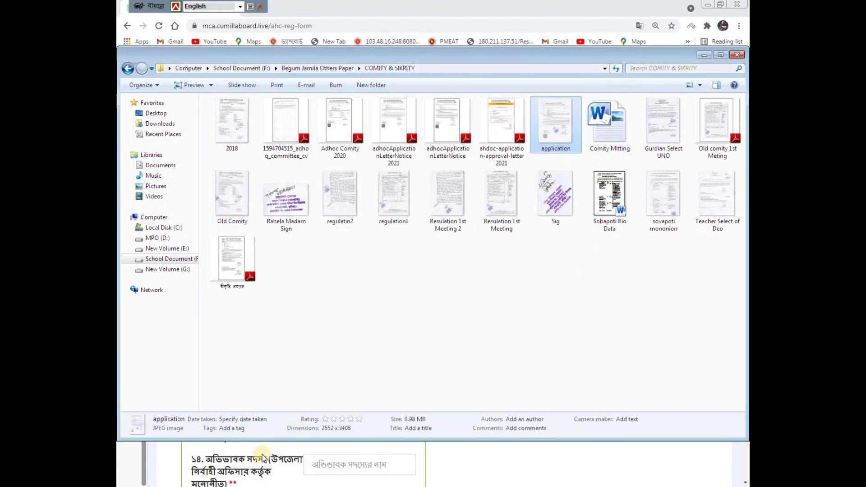
{"action": "left_click", "coordinate": [442, 451]}
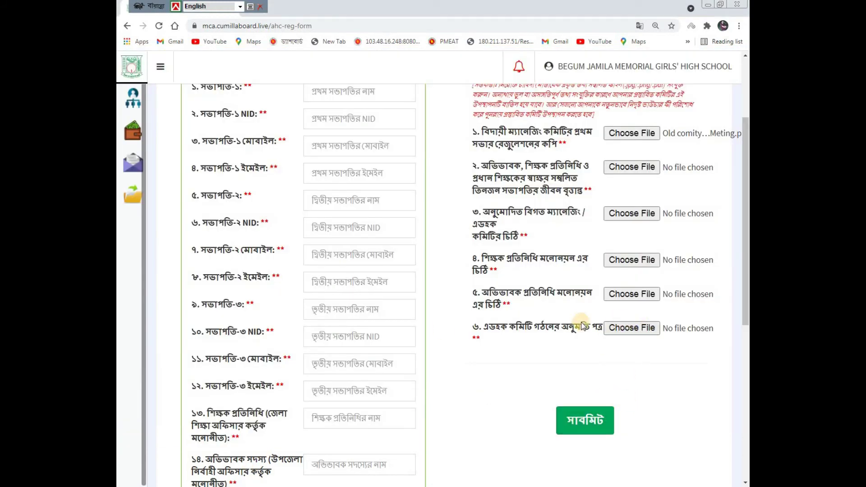
- Open the ad hoc committee record submitted on 19/12/2020 from the old committee list and review its proposed members and other information
{"action": "scroll", "coordinate": [465, 332], "scroll_direction": "down", "scroll_amount": 4}
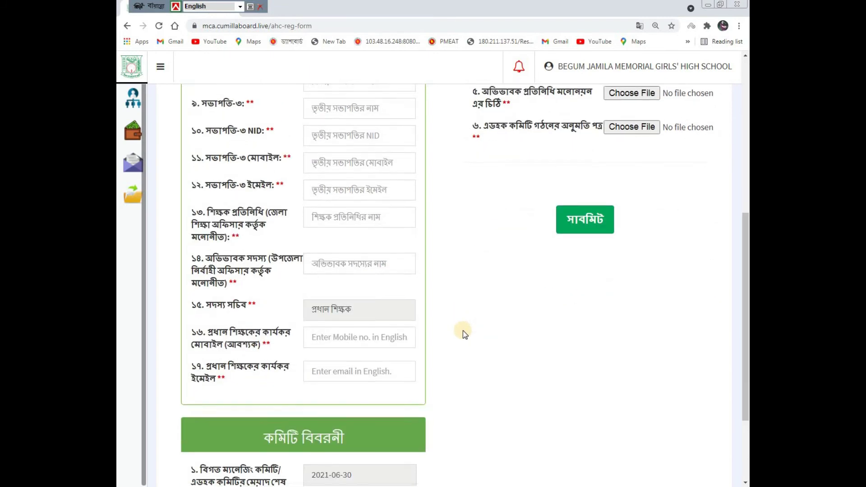
{"action": "scroll", "coordinate": [483, 323], "scroll_direction": "down", "scroll_amount": 3}
{"action": "scroll", "coordinate": [482, 307], "scroll_direction": "up", "scroll_amount": 8}
{"action": "mouse_move", "coordinate": [133, 194]}
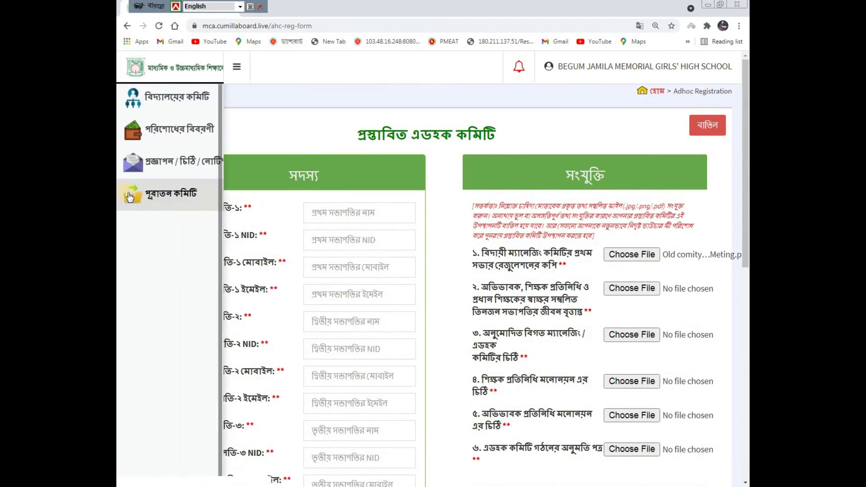
{"action": "left_click", "coordinate": [171, 199]}
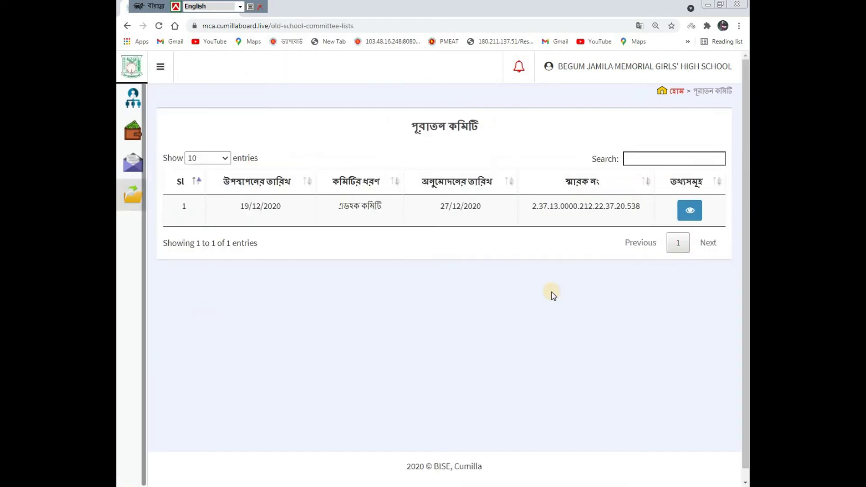
{"action": "left_click", "coordinate": [688, 209]}
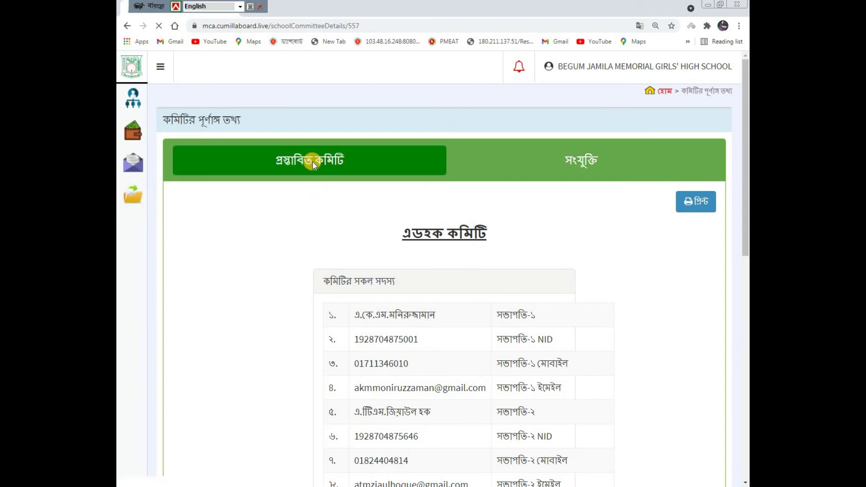
{"action": "scroll", "coordinate": [558, 273], "scroll_direction": "down", "scroll_amount": 8}
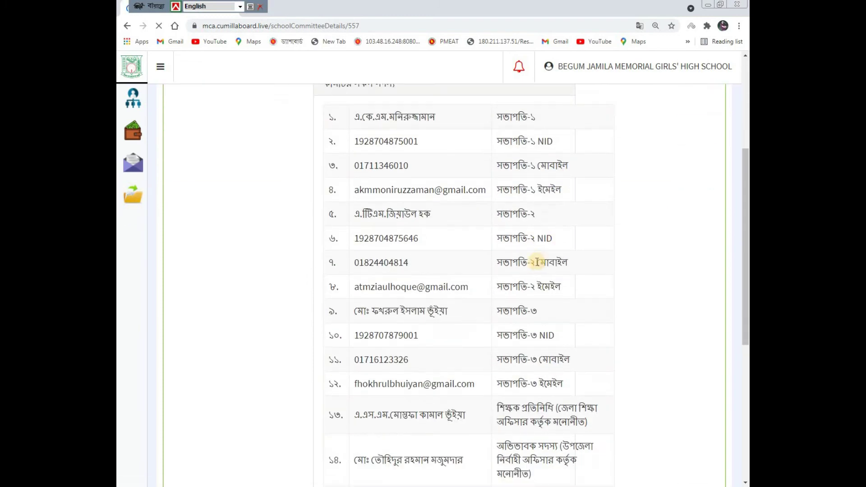
{"action": "scroll", "coordinate": [527, 279], "scroll_direction": "down", "scroll_amount": 2}
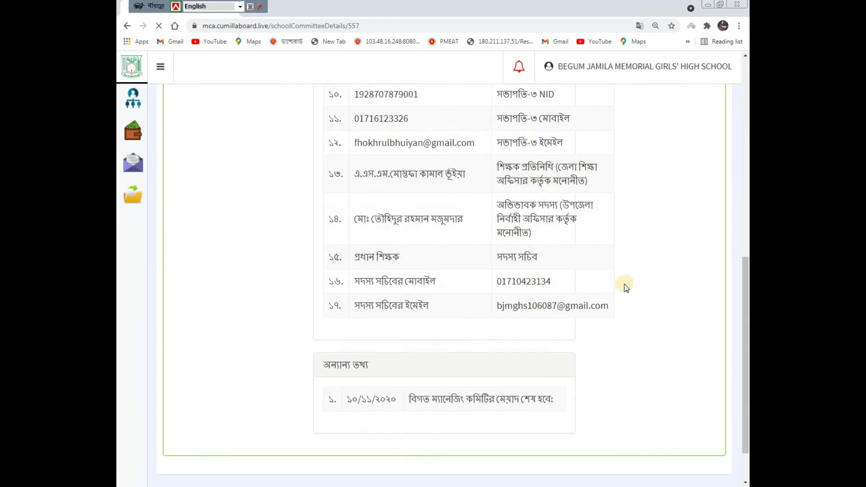
{"action": "scroll", "coordinate": [624, 284], "scroll_direction": "up", "scroll_amount": 10}
- Show the old ad hoc committee's attachments and look through the documents submitted with that application
{"action": "left_click", "coordinate": [583, 166]}
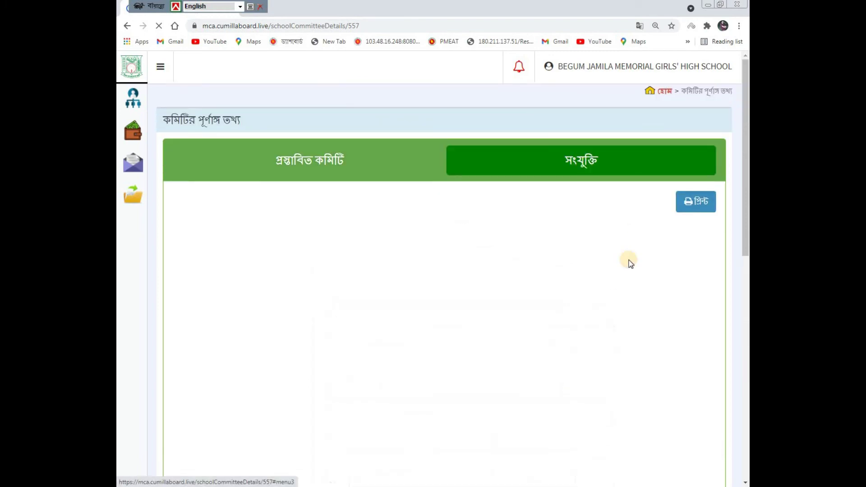
{"action": "scroll", "coordinate": [462, 272], "scroll_direction": "down", "scroll_amount": 3}
{"action": "scroll", "coordinate": [496, 278], "scroll_direction": "down", "scroll_amount": 3}
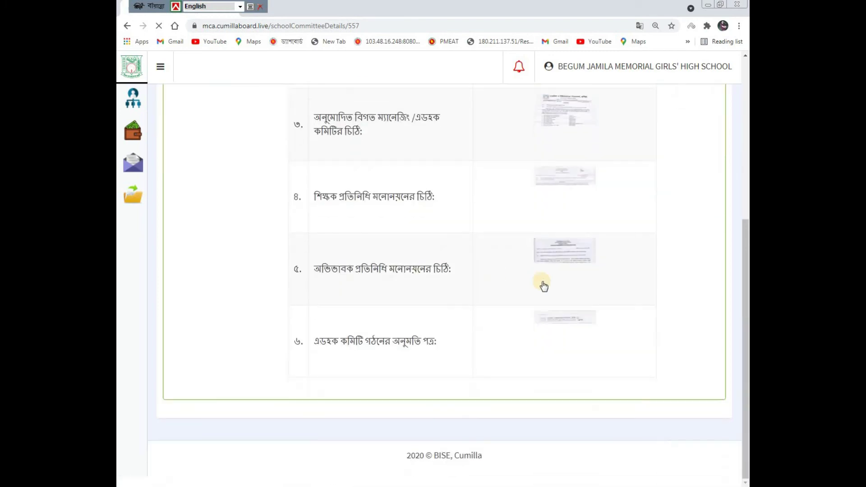
{"action": "scroll", "coordinate": [619, 280], "scroll_direction": "up", "scroll_amount": 6}
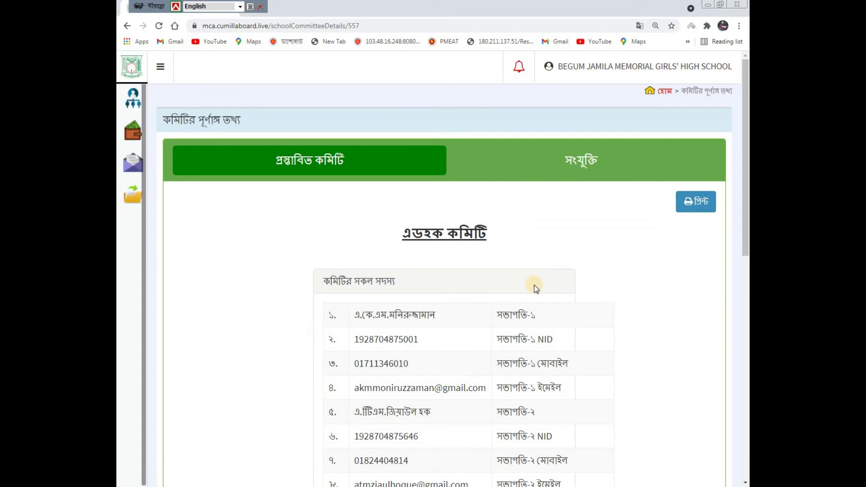
- Open the print preview of the old committee's proposed member details, and close it without printing
{"action": "scroll", "coordinate": [561, 284], "scroll_direction": "down", "scroll_amount": 3}
{"action": "scroll", "coordinate": [716, 99], "scroll_direction": "up", "scroll_amount": 3}
{"action": "left_click", "coordinate": [697, 201]}
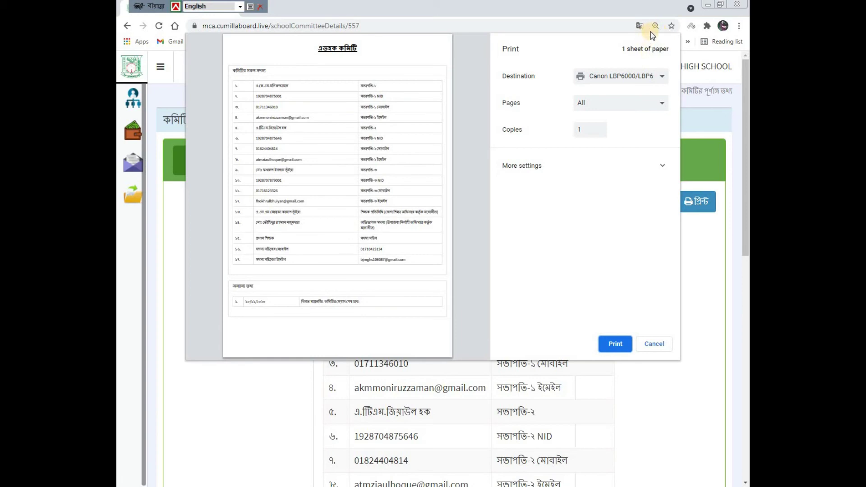
{"action": "left_click", "coordinate": [654, 345]}
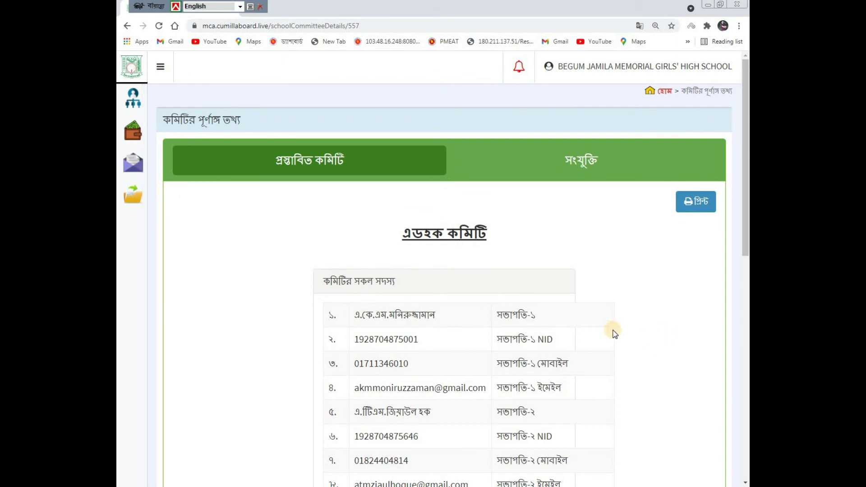
- Open the ad hoc committee approval letter dated 27/12/2020 from the letters and notices list, and read its member table and signatures
{"action": "mouse_move", "coordinate": [143, 194]}
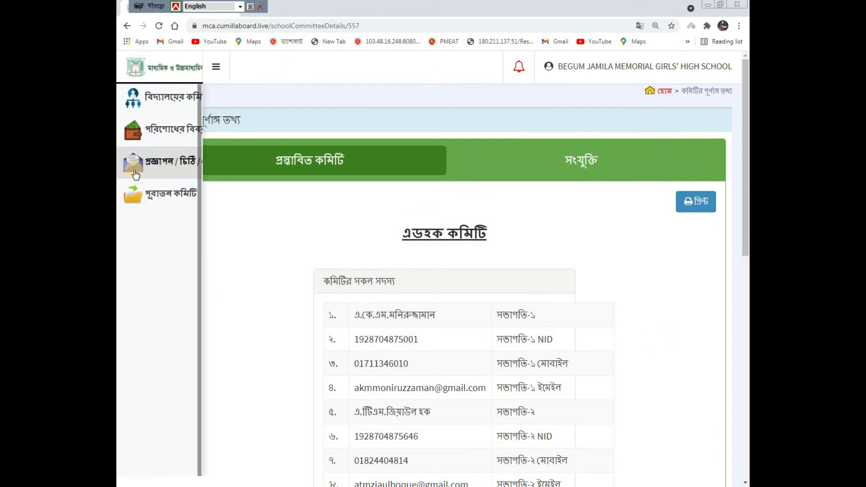
{"action": "left_click", "coordinate": [166, 164]}
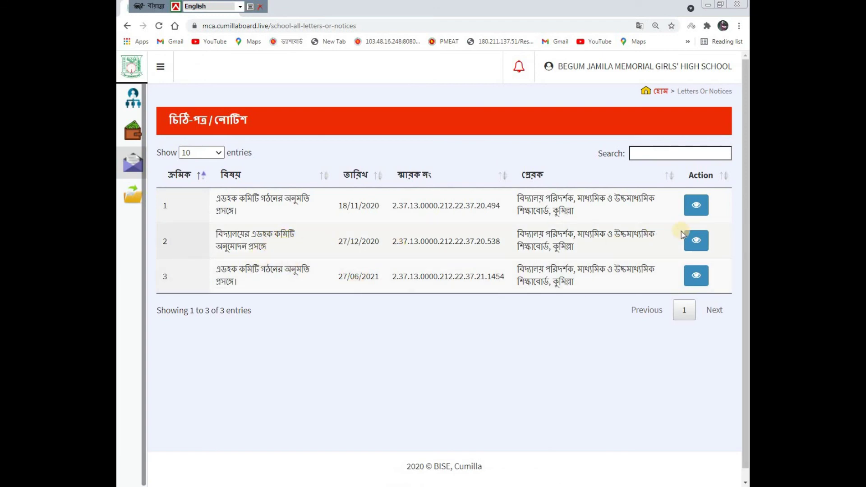
{"action": "left_click", "coordinate": [697, 240]}
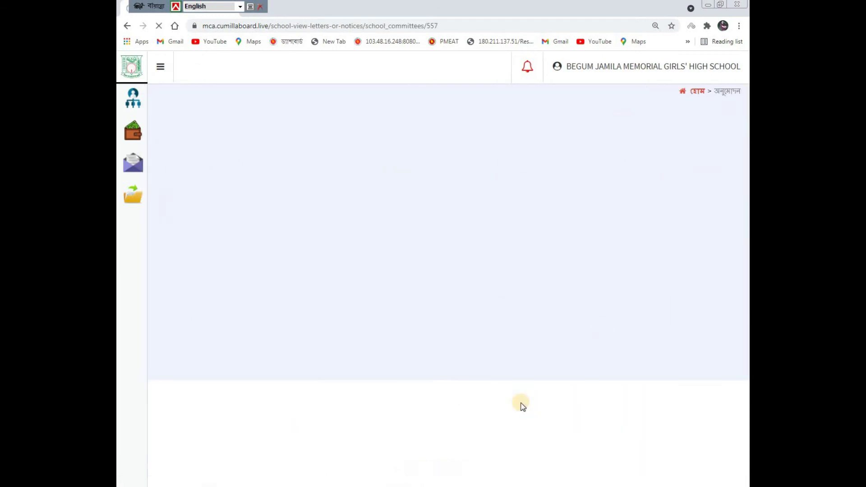
{"action": "scroll", "coordinate": [429, 306], "scroll_direction": "down", "scroll_amount": 2}
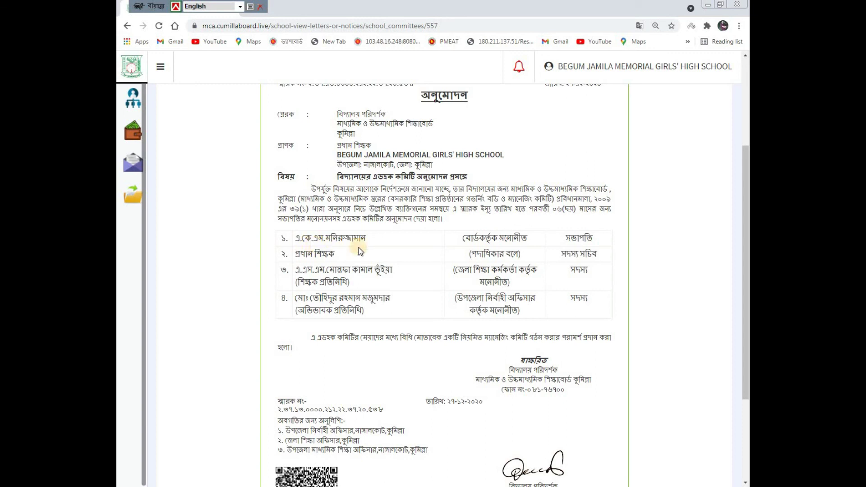
{"action": "scroll", "coordinate": [396, 256], "scroll_direction": "down", "scroll_amount": 1}
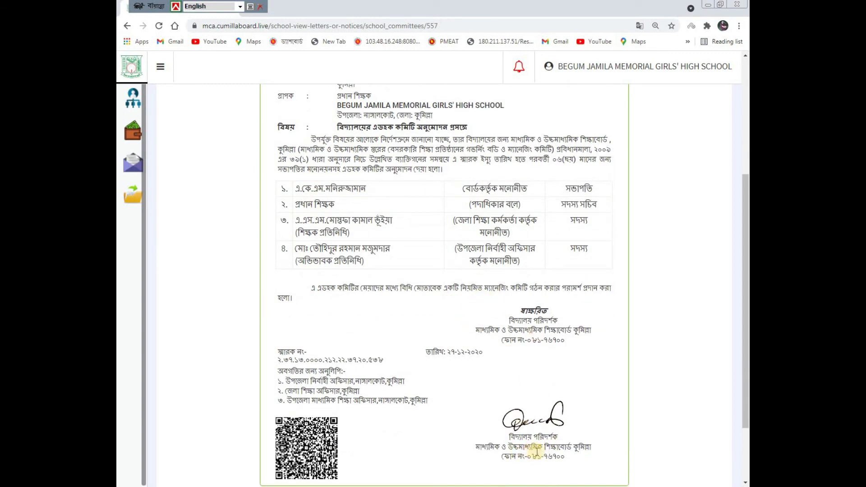
{"action": "scroll", "coordinate": [488, 339], "scroll_direction": "up", "scroll_amount": 3}
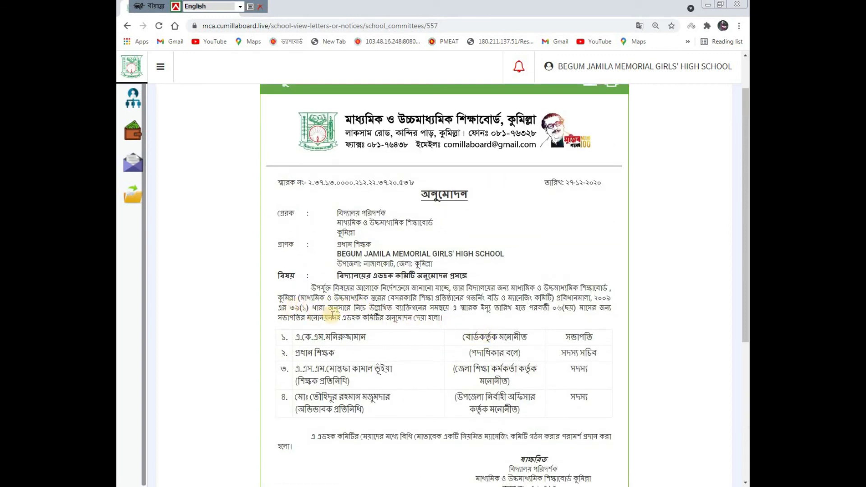
- Mark the six-month term wording in the approval letter, read down to its end, and return to the letters and notices list
{"action": "left_click_drag", "start_coordinate": [530, 306], "coordinate": [610, 326]}
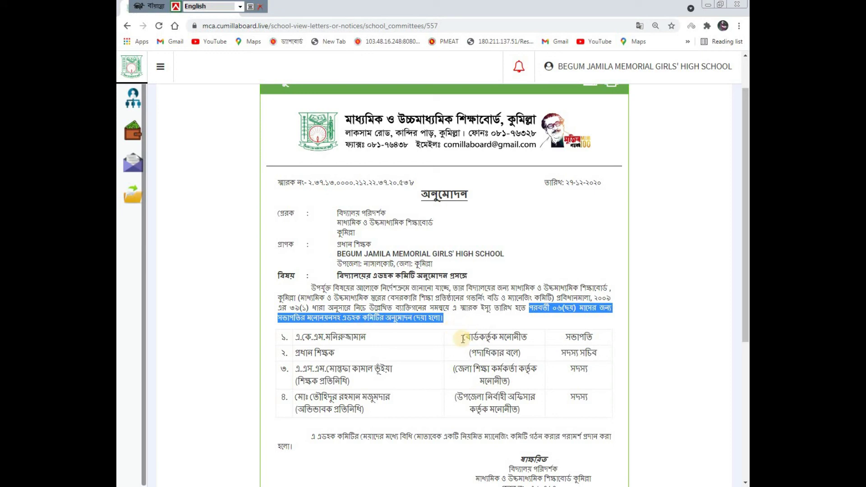
{"action": "left_click", "coordinate": [647, 272]}
{"action": "scroll", "coordinate": [448, 311], "scroll_direction": "down", "scroll_amount": 3}
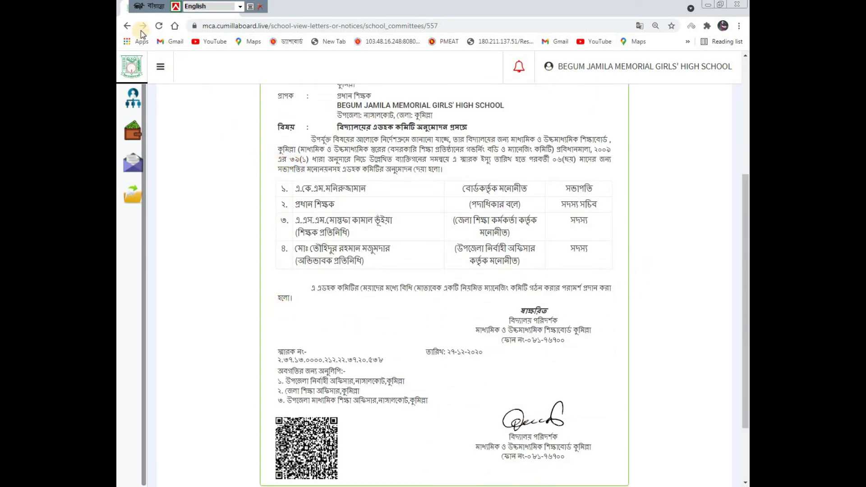
{"action": "left_click", "coordinate": [128, 26]}
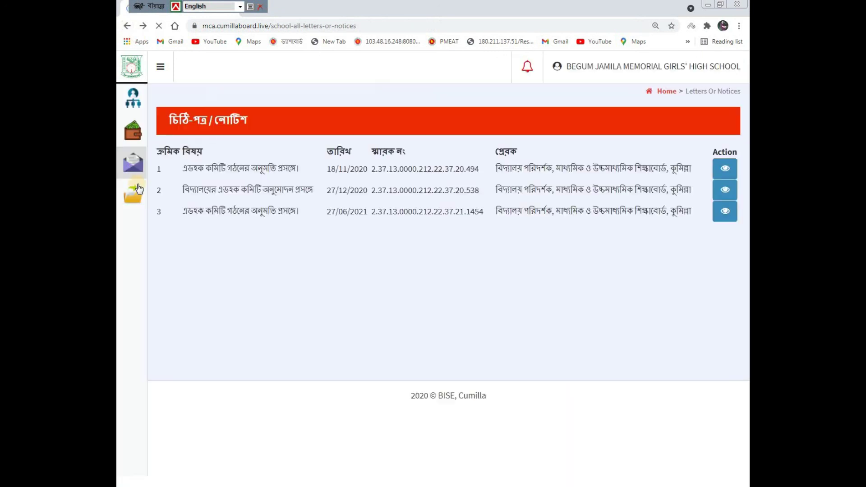